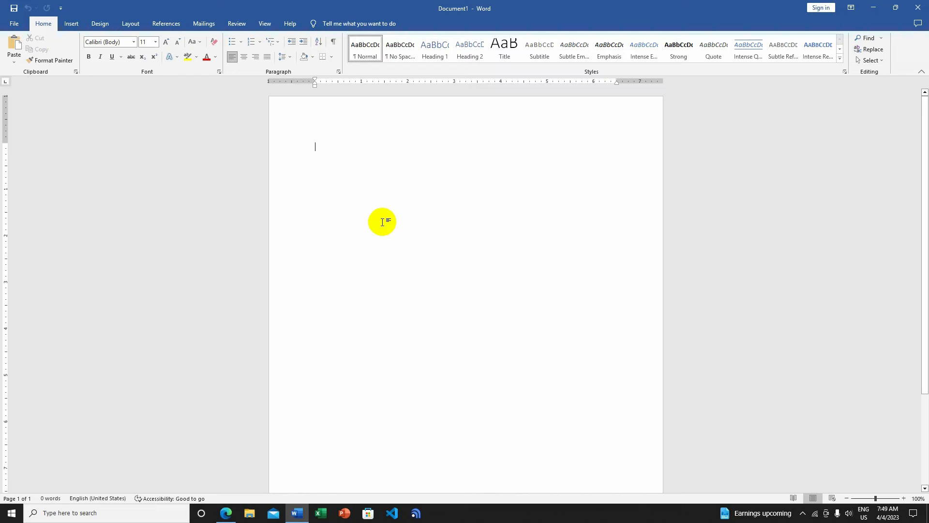
# - Set the font size for the blank document's text to 16
pyautogui.click(145, 41)
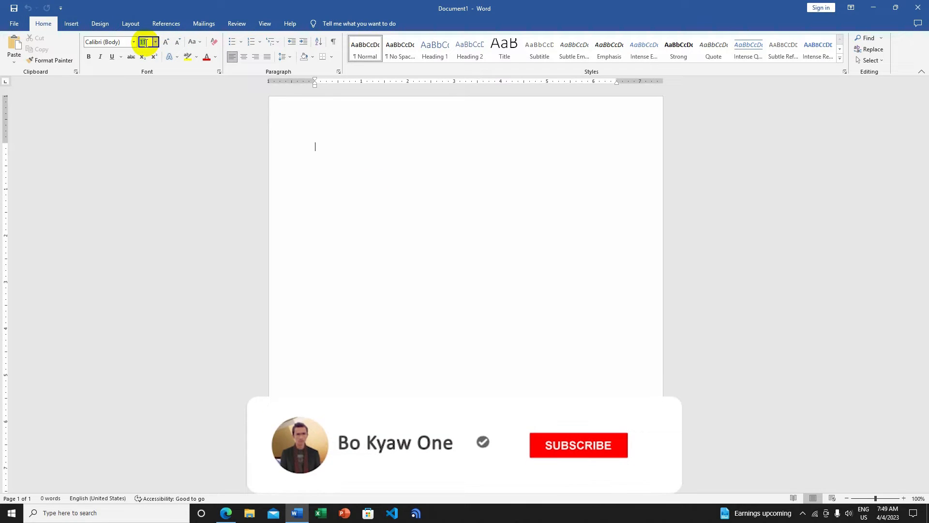
pyautogui.write('16')
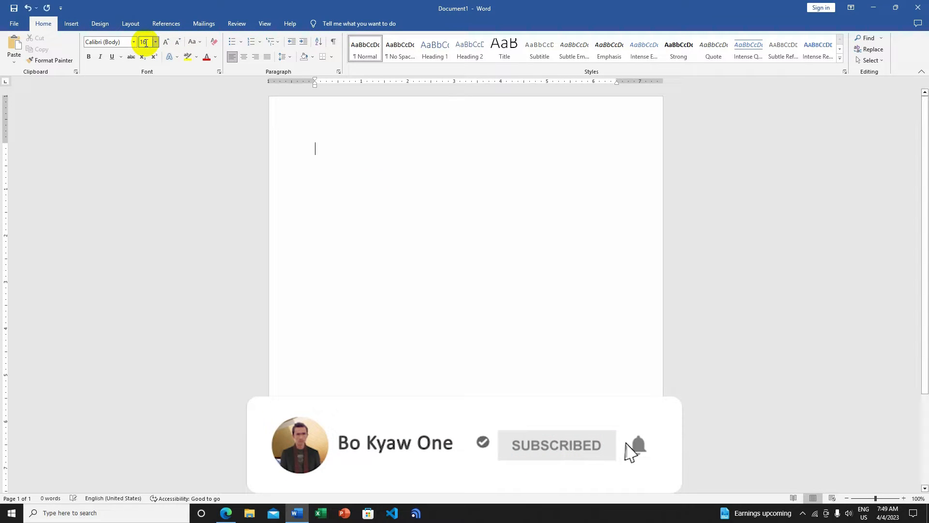
pyautogui.click(367, 228)
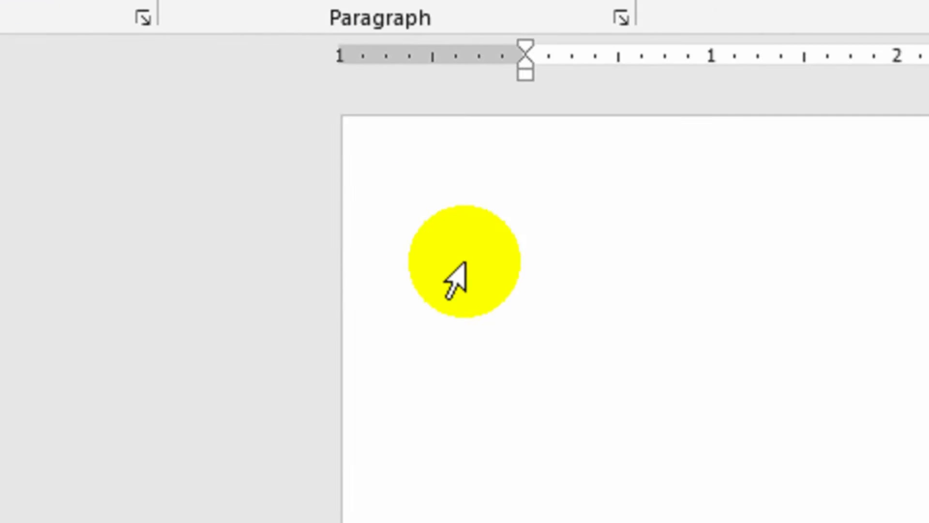
# - Generate sample text of five paragraphs with five sentences each using =rand(5,5)
pyautogui.write('=')
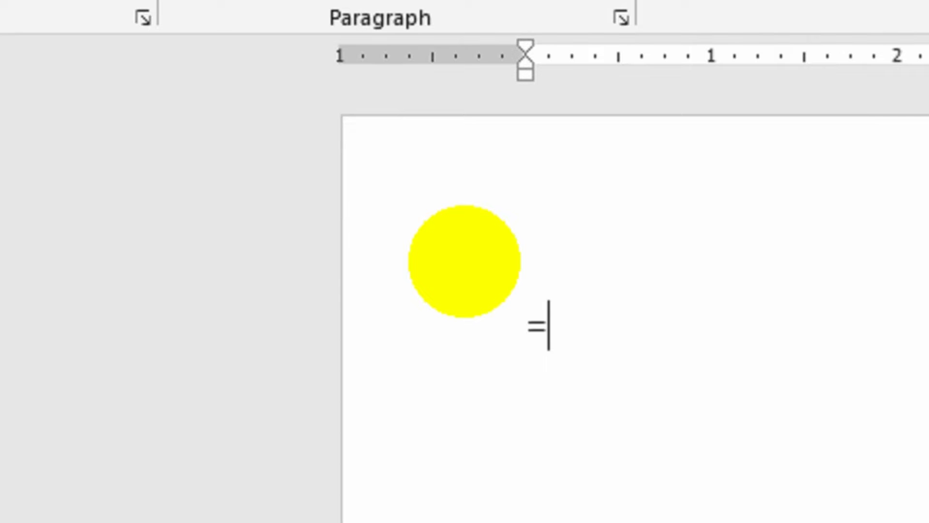
pyautogui.write('ran')
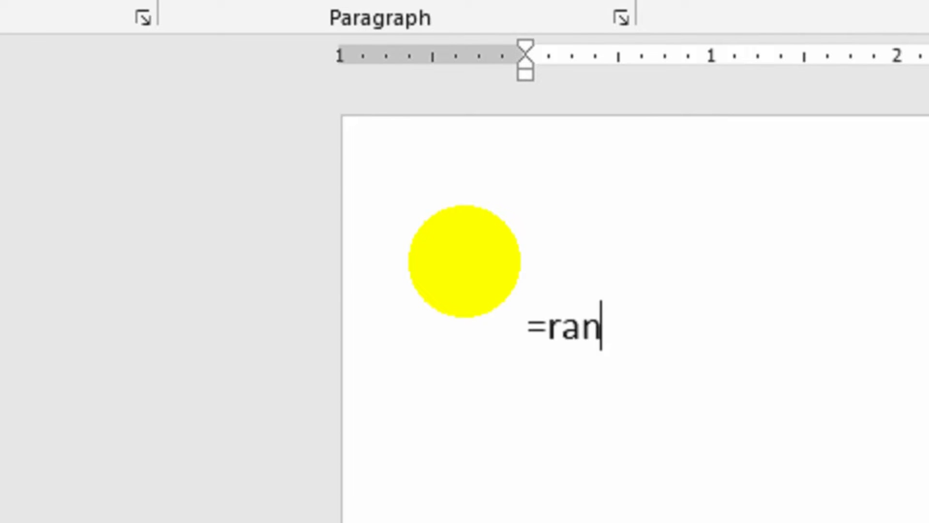
pyautogui.write('d')
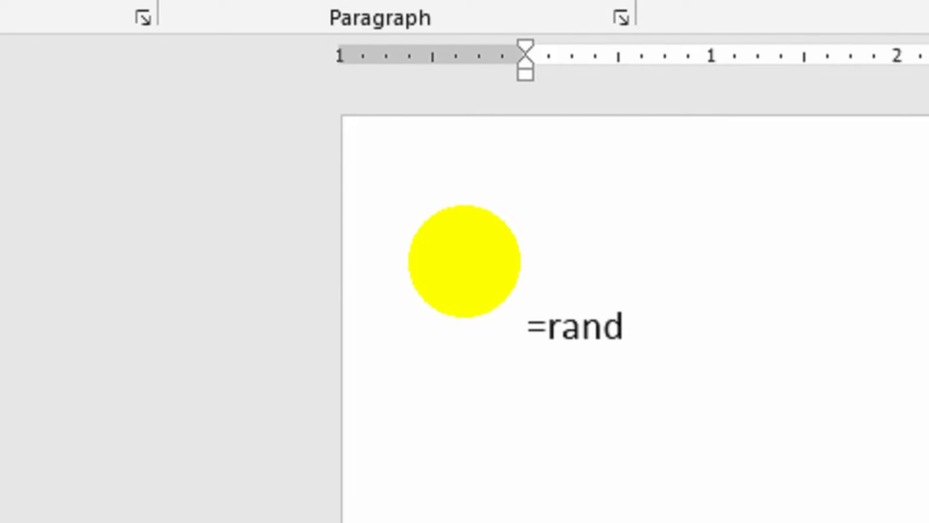
pyautogui.write('(5,5)')
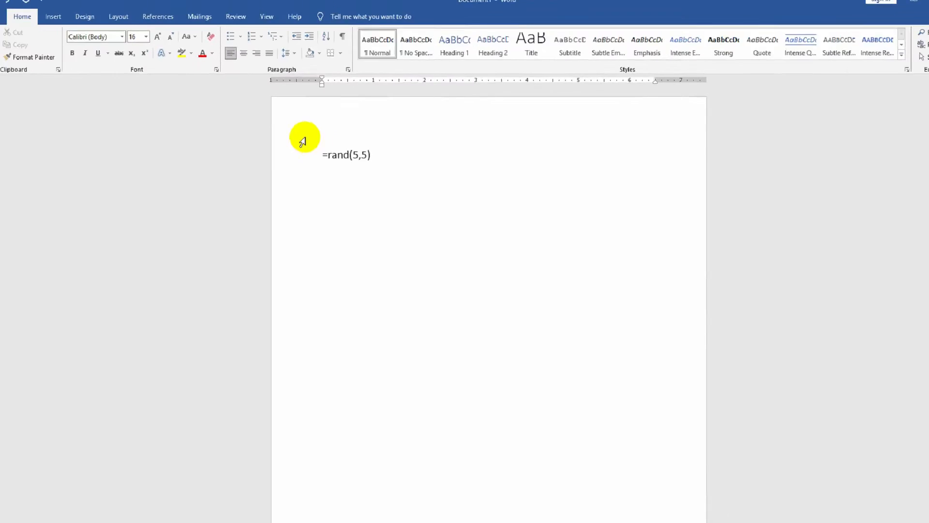
pyautogui.press('Return')
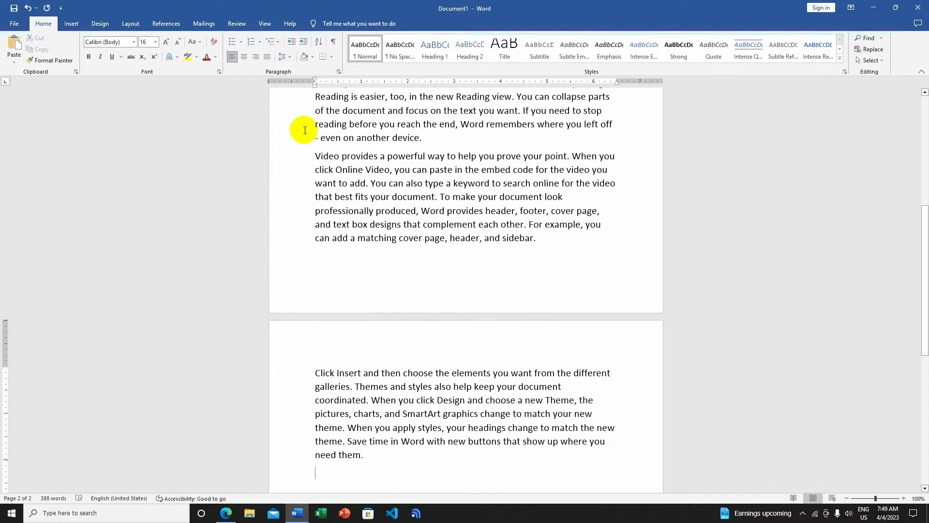
# - Select all of the generated sample text and set its font size to 12
pyautogui.scroll(7, 354, 299)
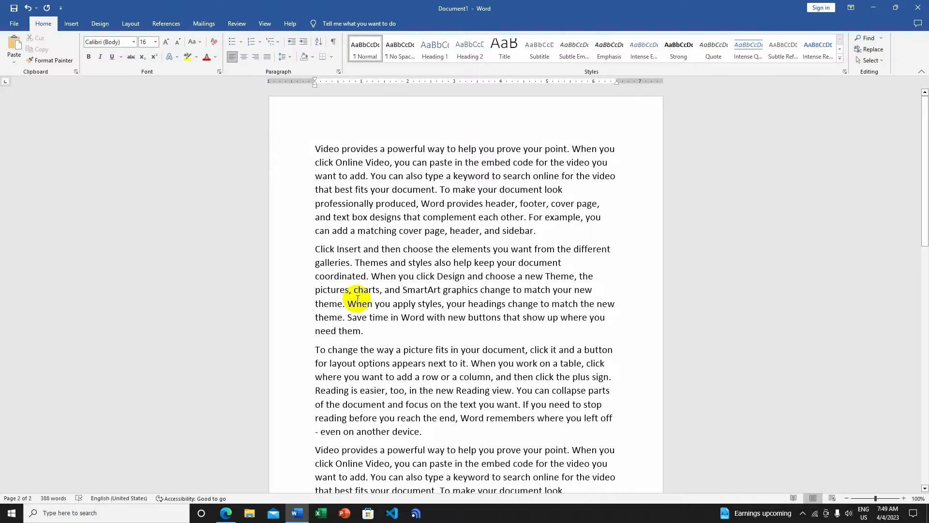
pyautogui.scroll(-4, 358, 237)
pyautogui.scroll(-6, 380, 245)
pyautogui.scroll(10, 379, 246)
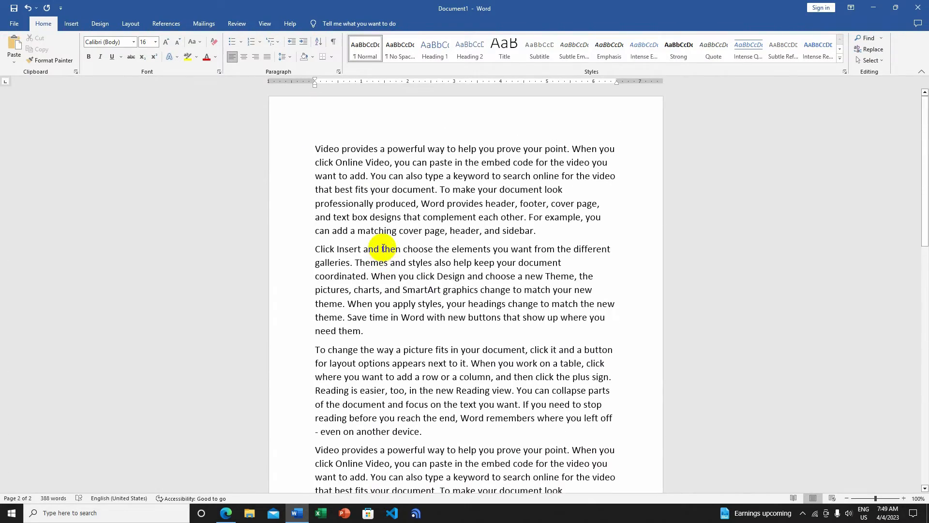
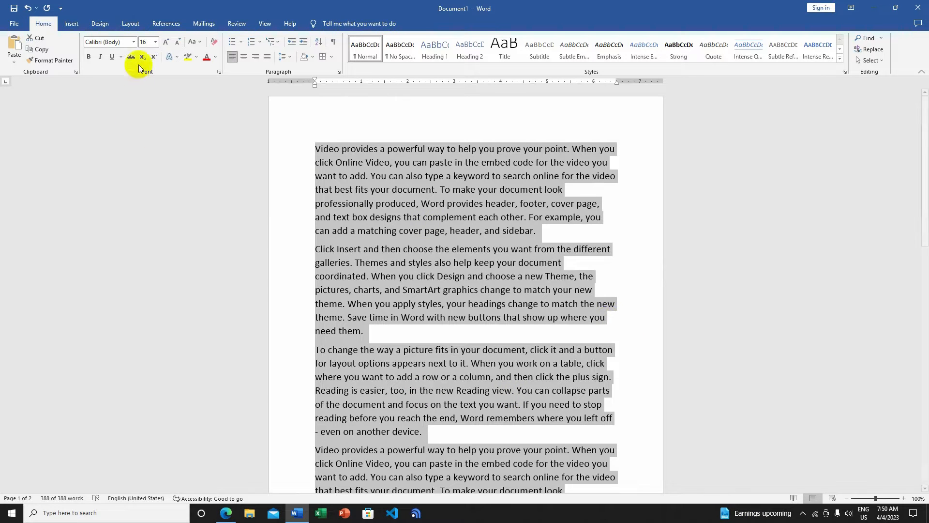
pyautogui.click(145, 42)
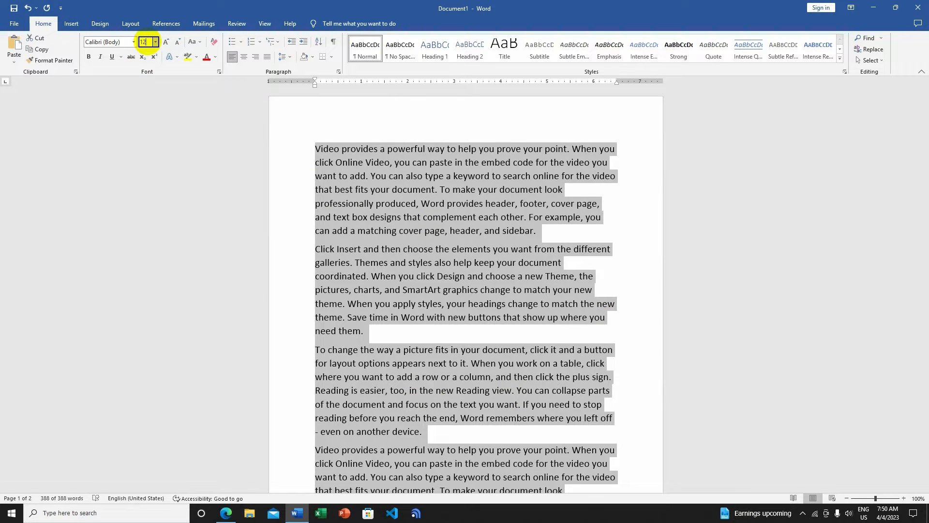
pyautogui.press('Return')
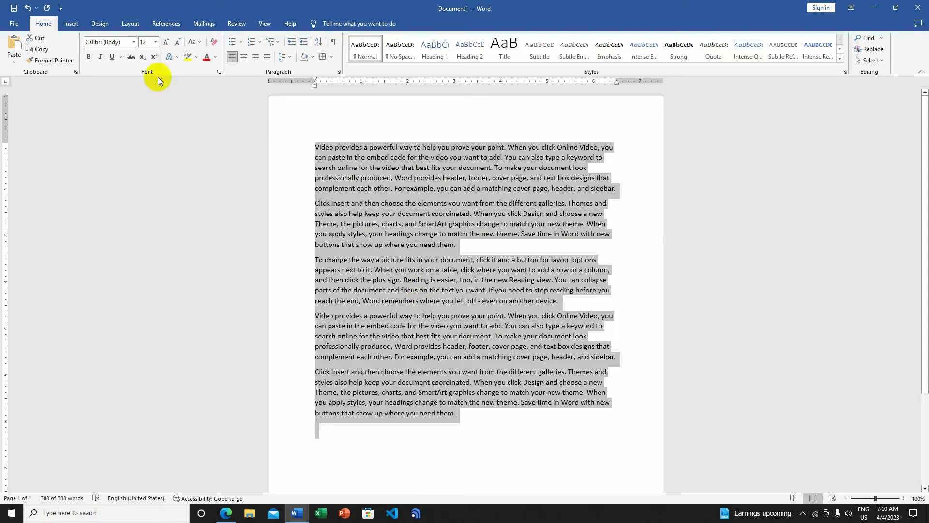
# - Insert page numbers at the top of the page using the Accent Bar 2 style
pyautogui.click(71, 24)
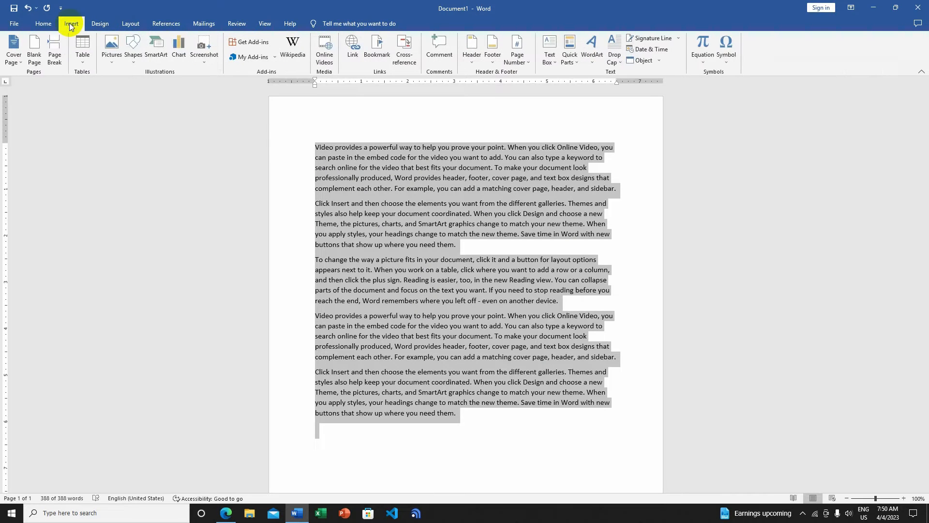
pyautogui.click(527, 62)
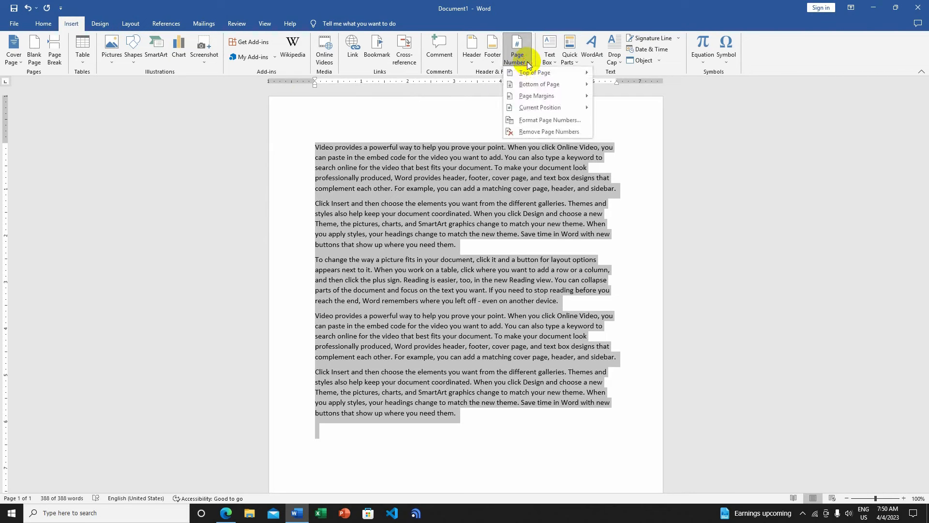
pyautogui.click(536, 72)
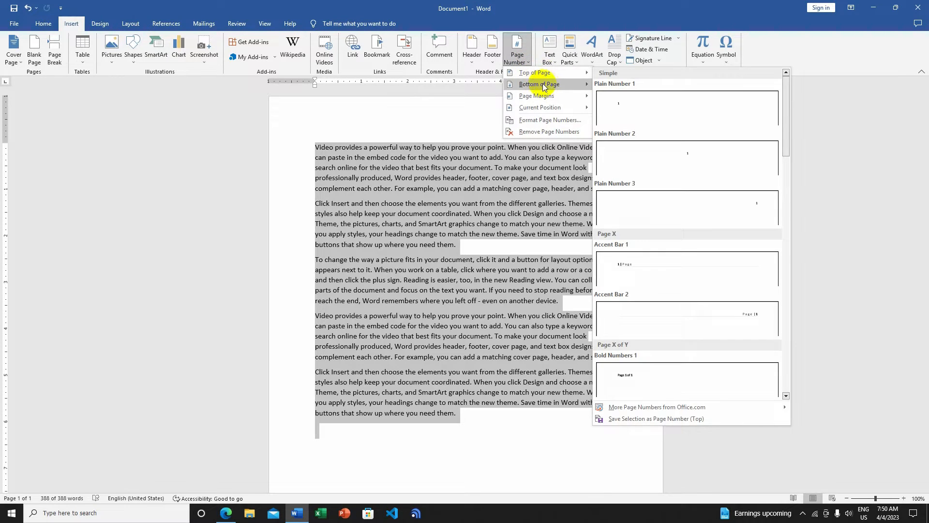
pyautogui.moveTo(546, 84)
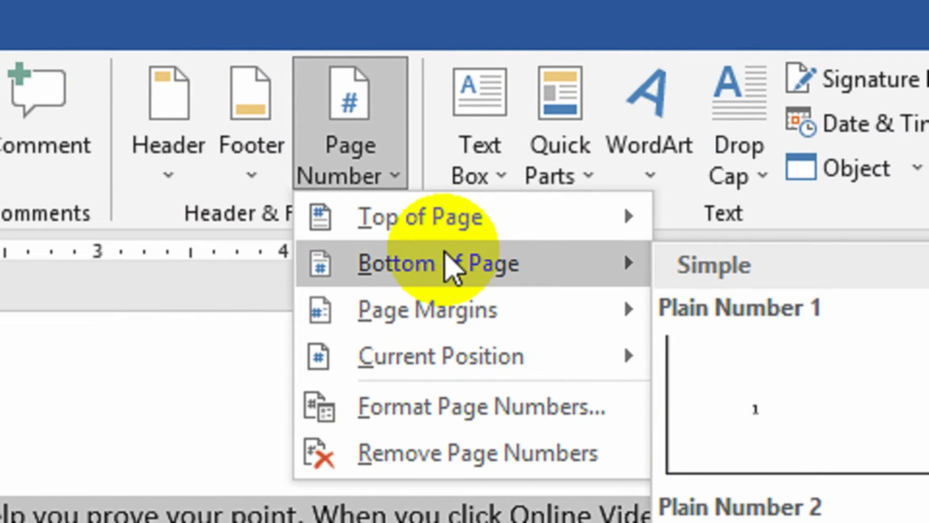
pyautogui.moveTo(474, 228)
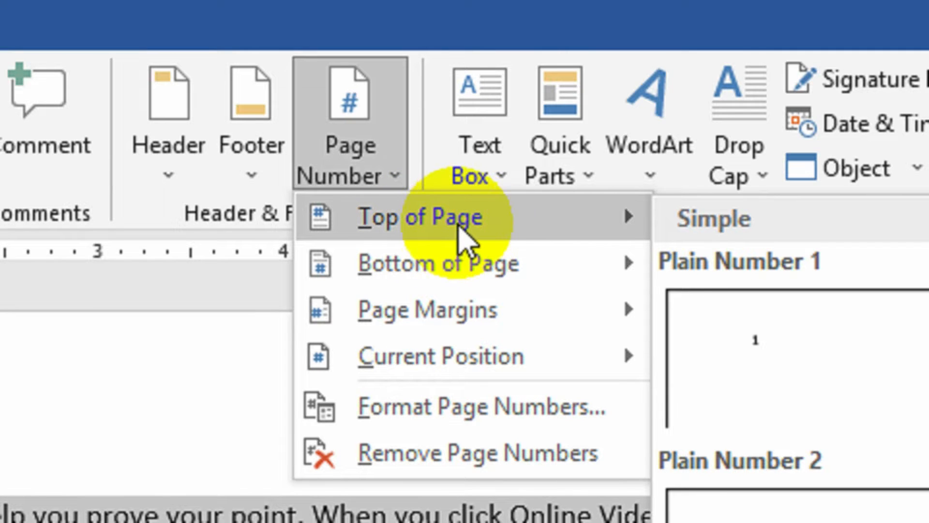
pyautogui.click(468, 220)
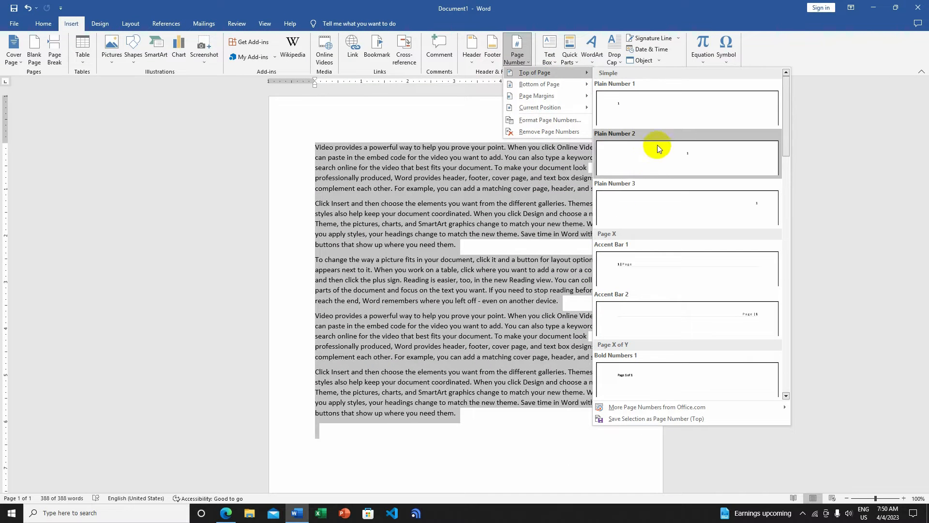
pyautogui.scroll(-3, 673, 209)
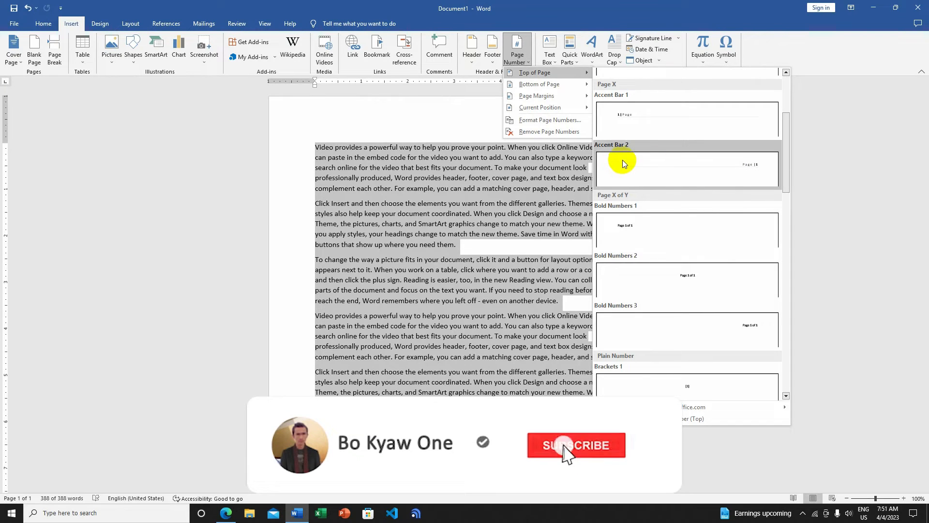
pyautogui.click(718, 169)
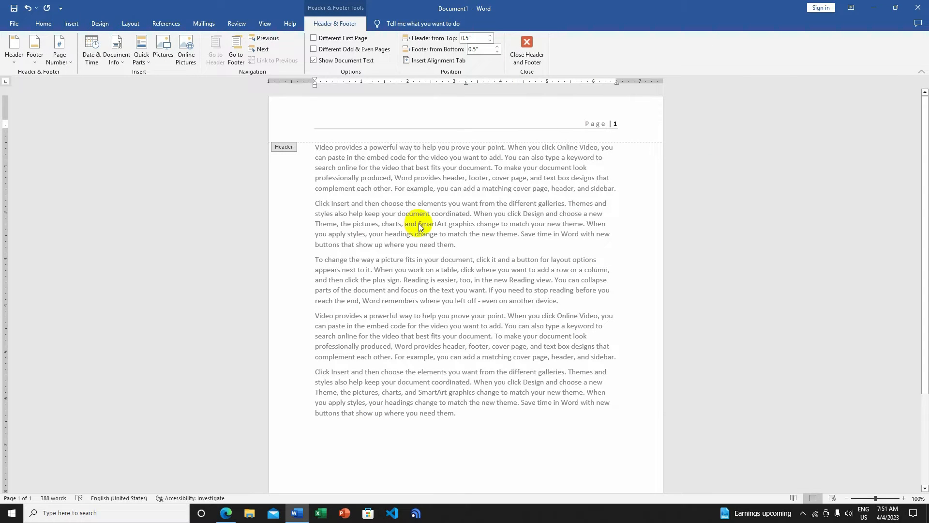
# - Leave the header, copy all the body text and paste it onto a new second page after the last paragraph
pyautogui.scroll(-3, 435, 267)
pyautogui.scroll(3, 435, 268)
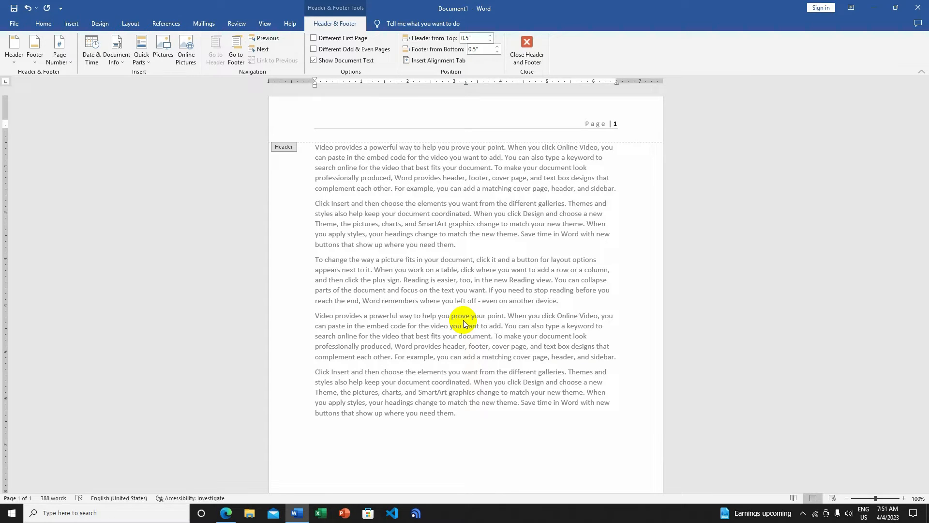
pyautogui.scroll(-4, 598, 388)
pyautogui.scroll(4, 600, 394)
pyautogui.hotkey('ctrl', 'a')
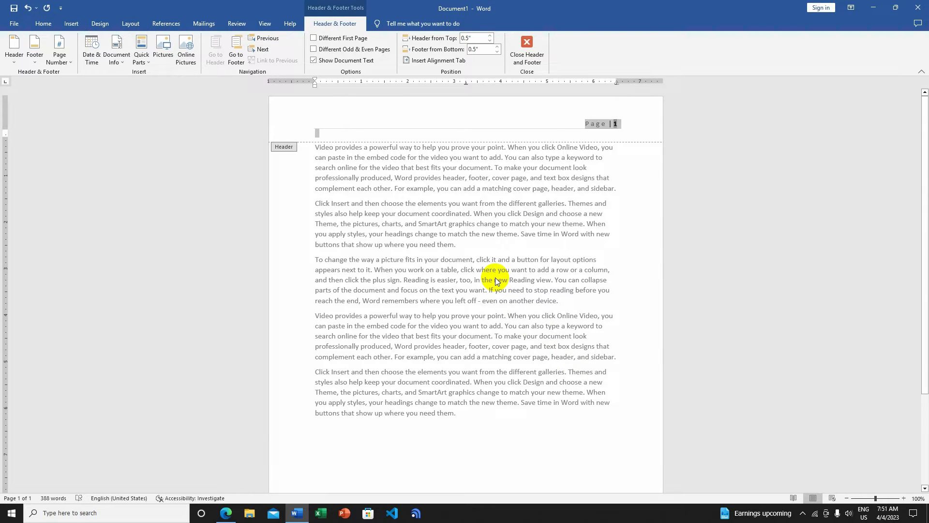
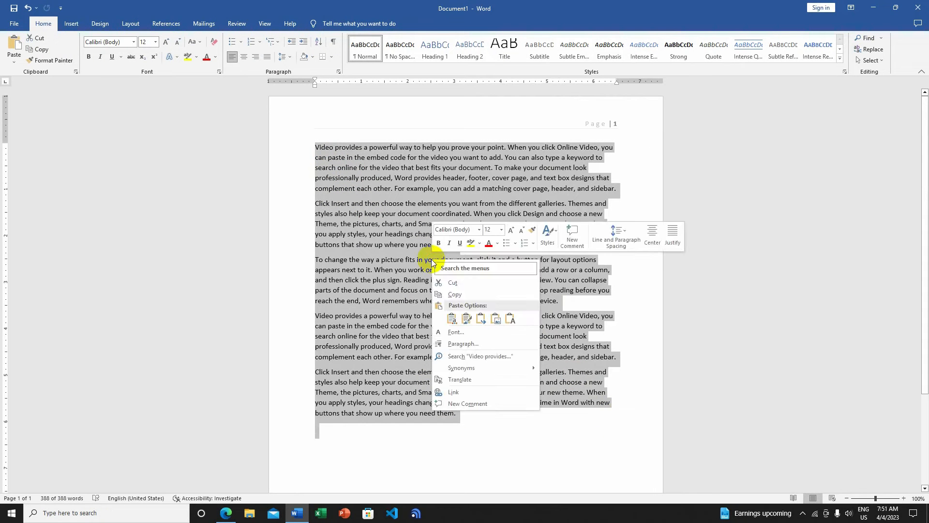
pyautogui.click(461, 297)
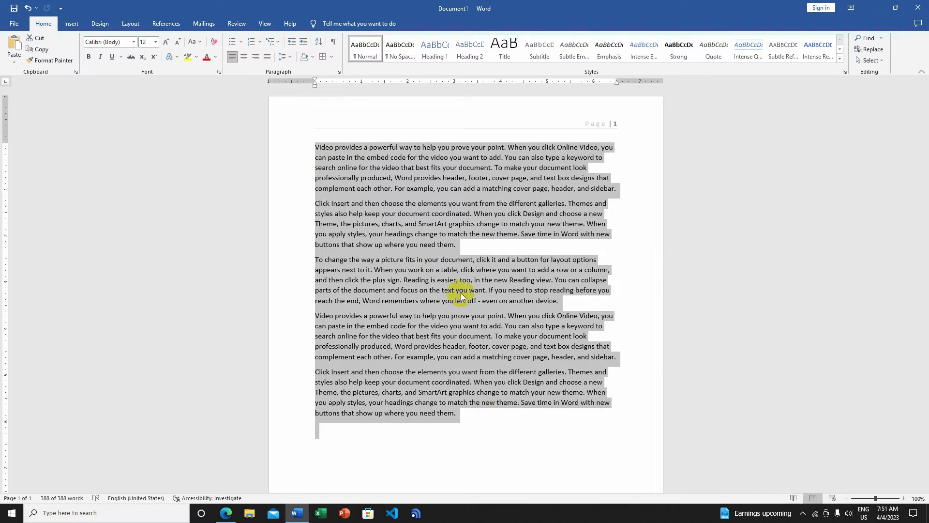
pyautogui.click(467, 411)
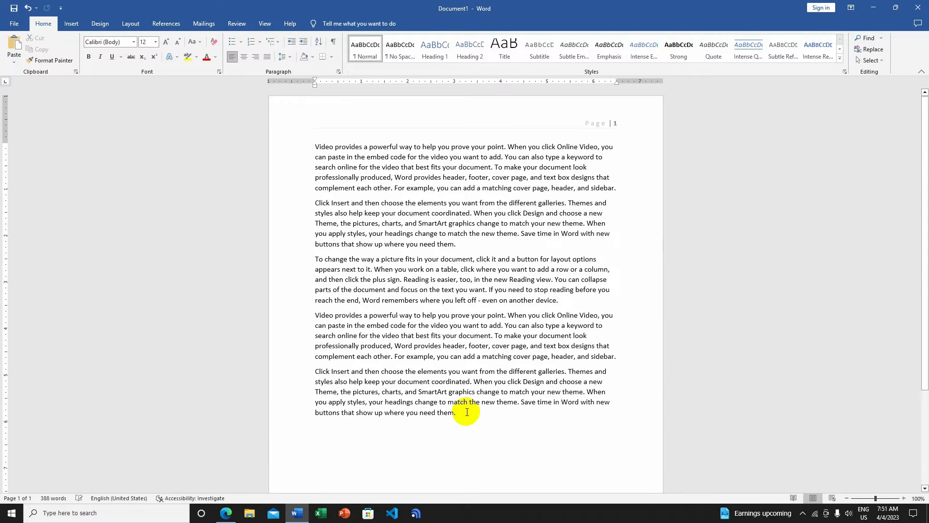
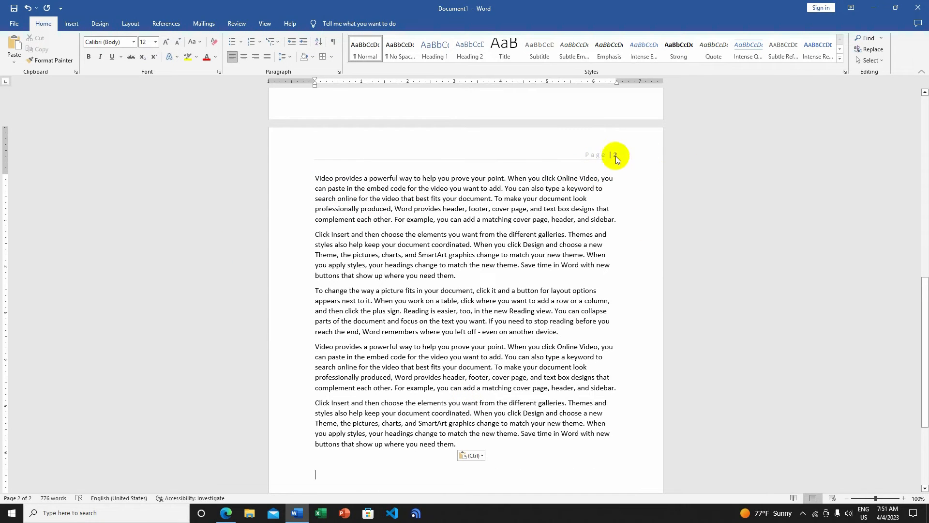
# - Add a third and a fourth page with page breaks and paste the copied text onto each one
pyautogui.scroll(-3, 514, 387)
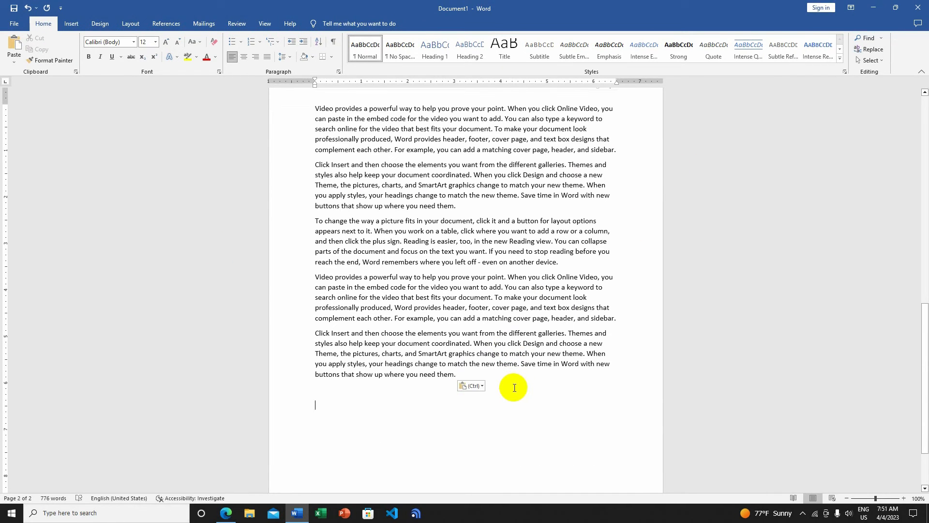
pyautogui.scroll(-6, 515, 388)
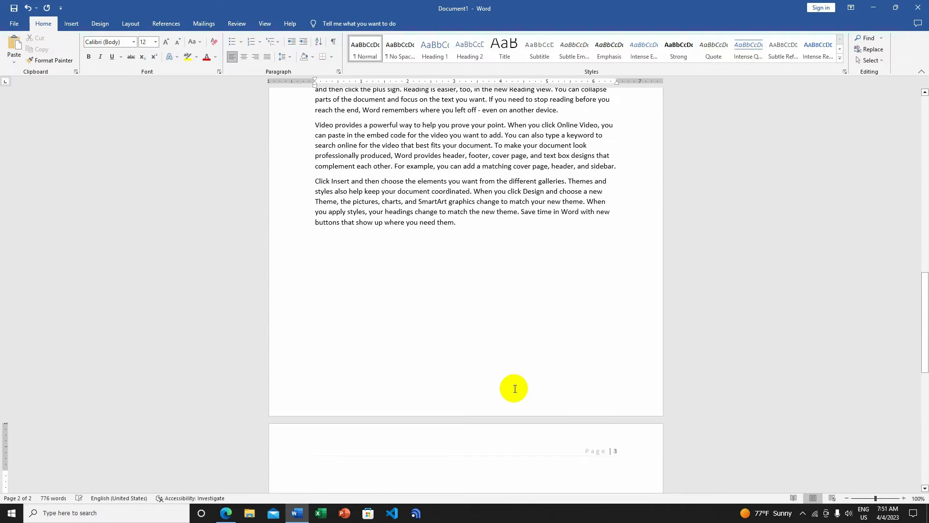
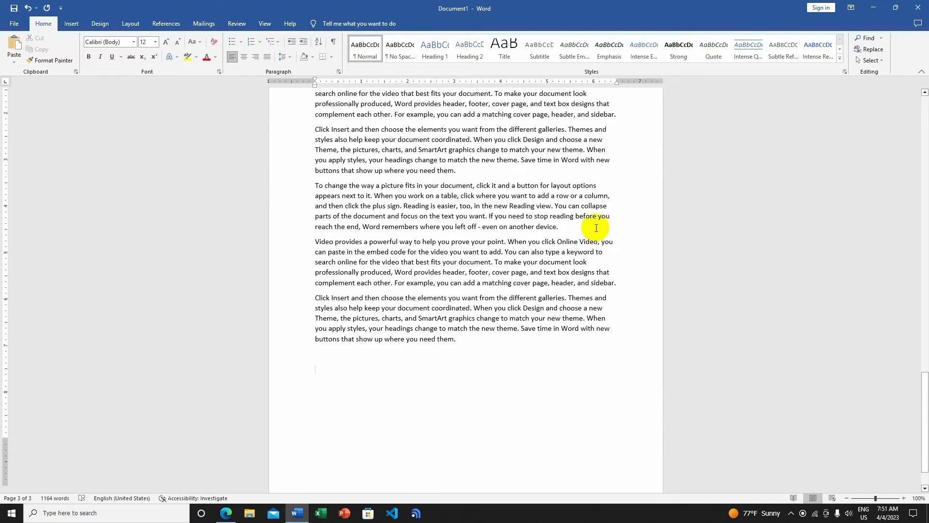
pyautogui.hotkey('ctrl', 'Return')
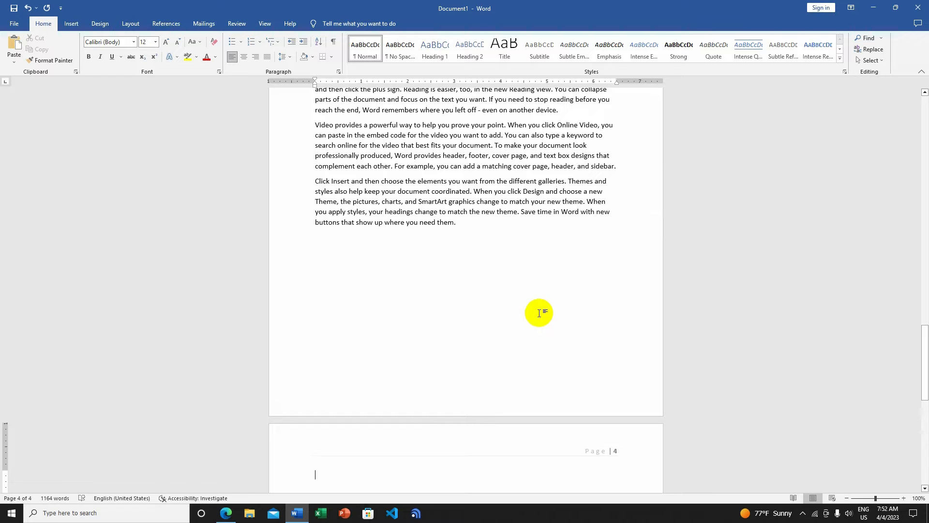
pyautogui.scroll(-2, 539, 310)
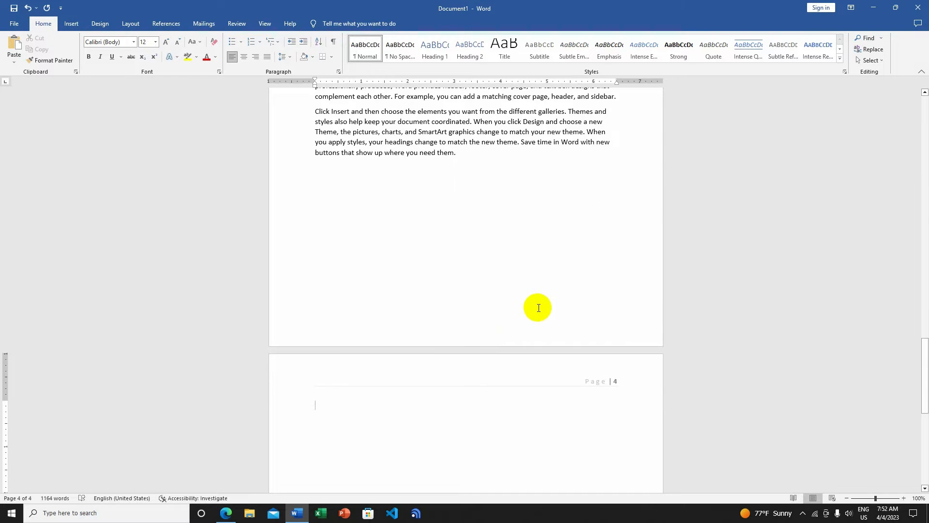
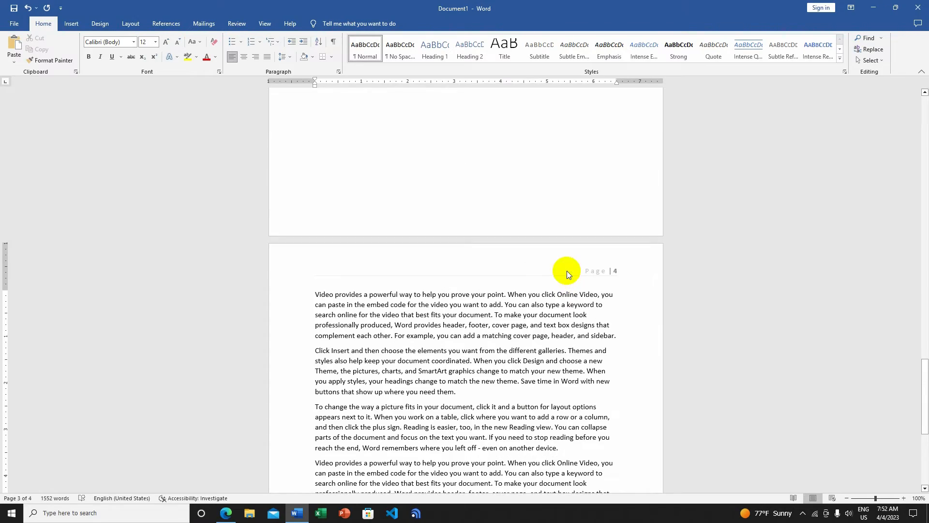
pyautogui.scroll(10, 567, 271)
pyautogui.scroll(9, 567, 272)
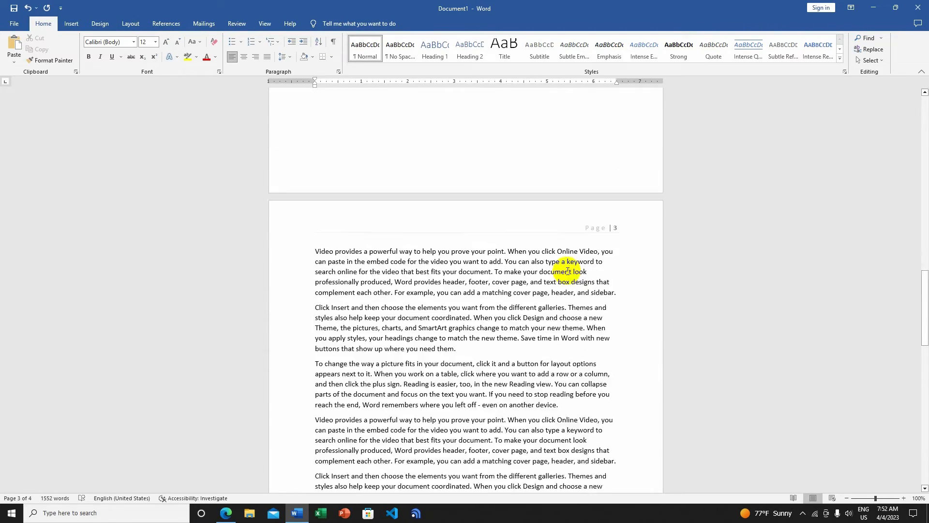
pyautogui.scroll(20, 567, 270)
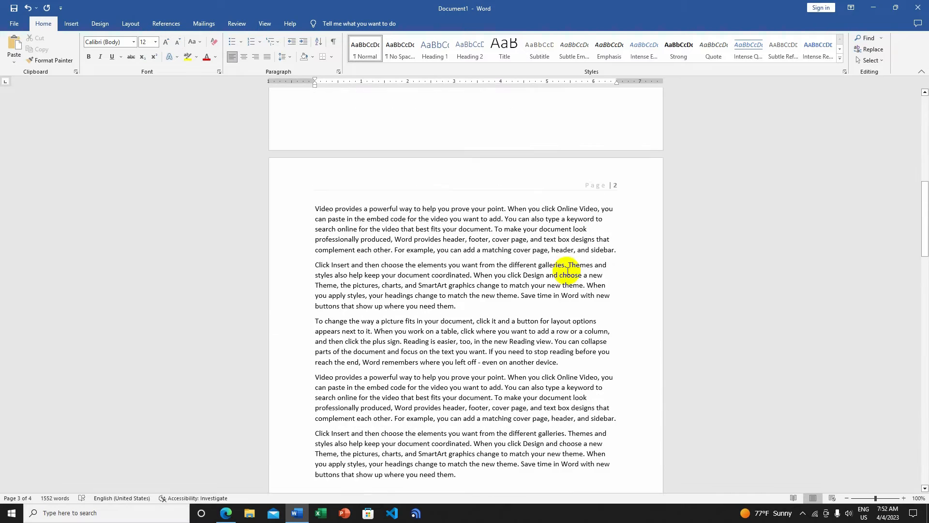
# - Turn on Different First Page for the document's header to drop the page number from page one, and leave the header
pyautogui.scroll(1, 568, 270)
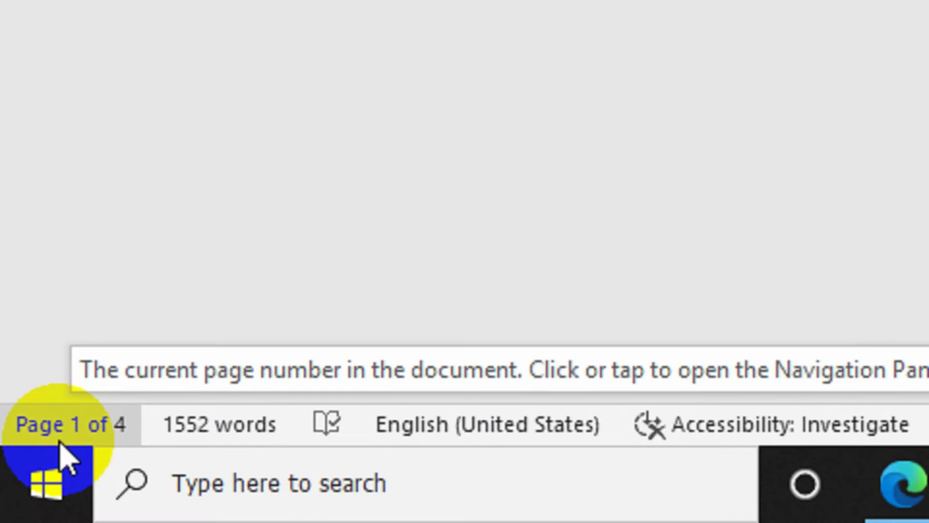
pyautogui.click(21, 500)
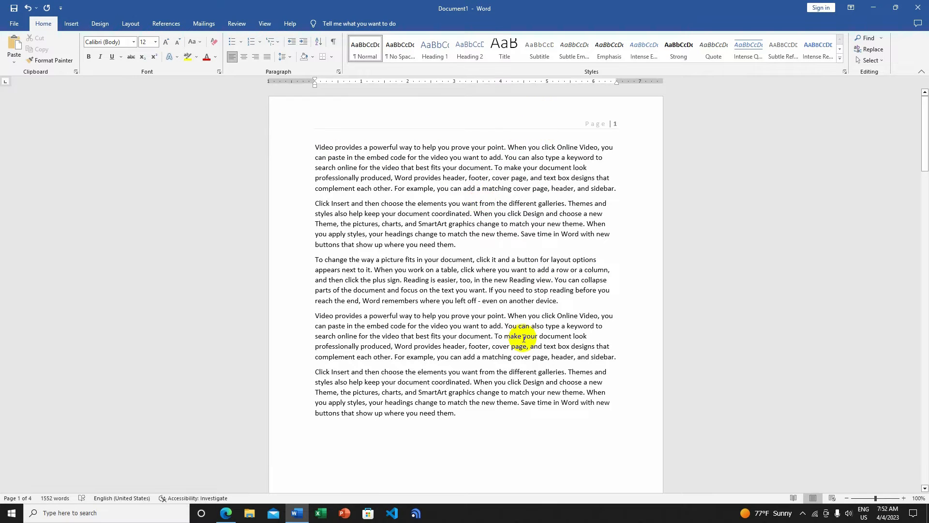
pyautogui.scroll(-8, 525, 338)
pyautogui.scroll(8, 510, 411)
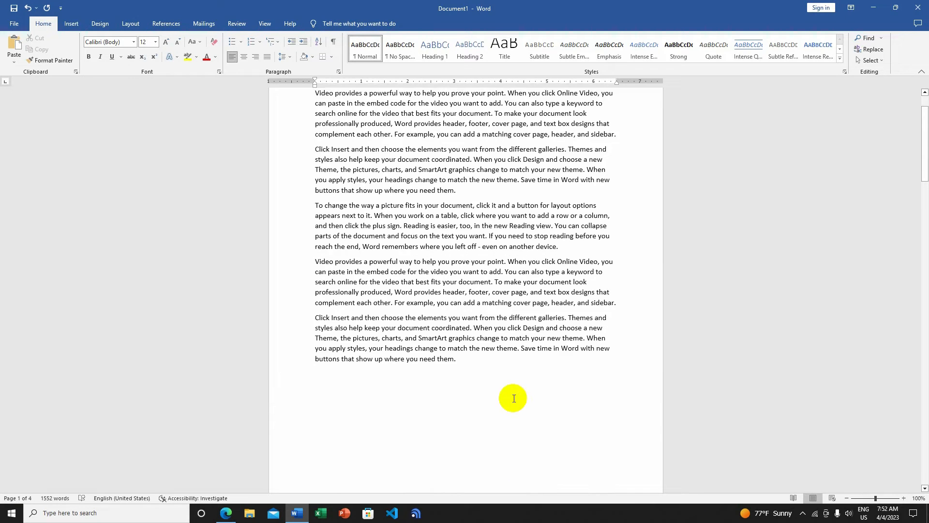
pyautogui.doubleClick(588, 125)
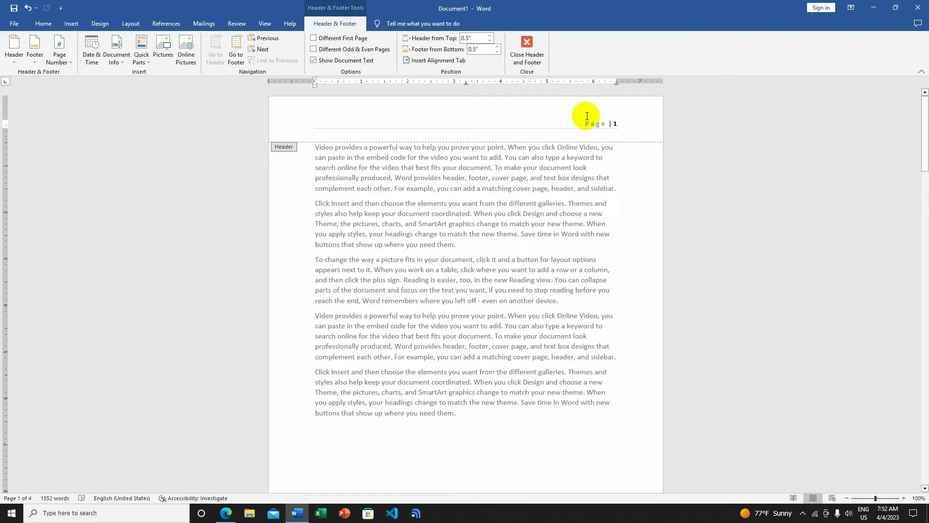
pyautogui.click(314, 38)
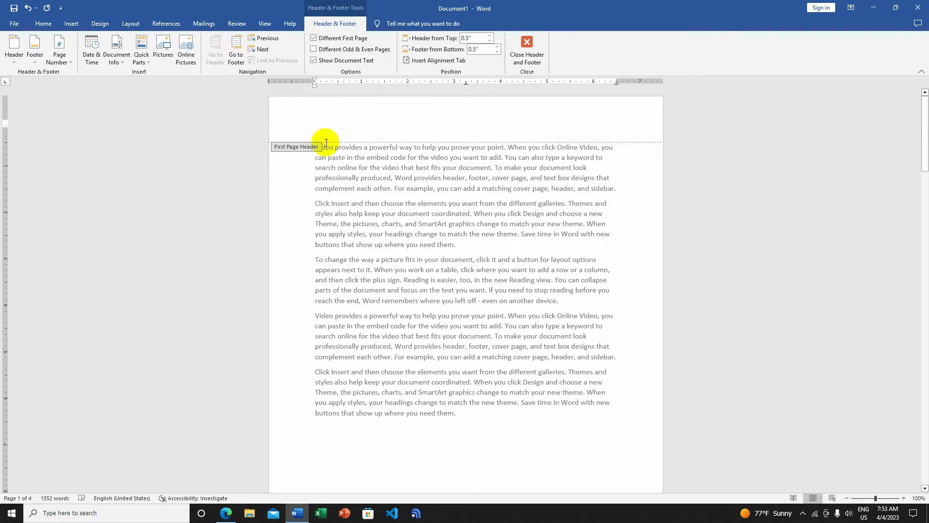
pyautogui.click(536, 50)
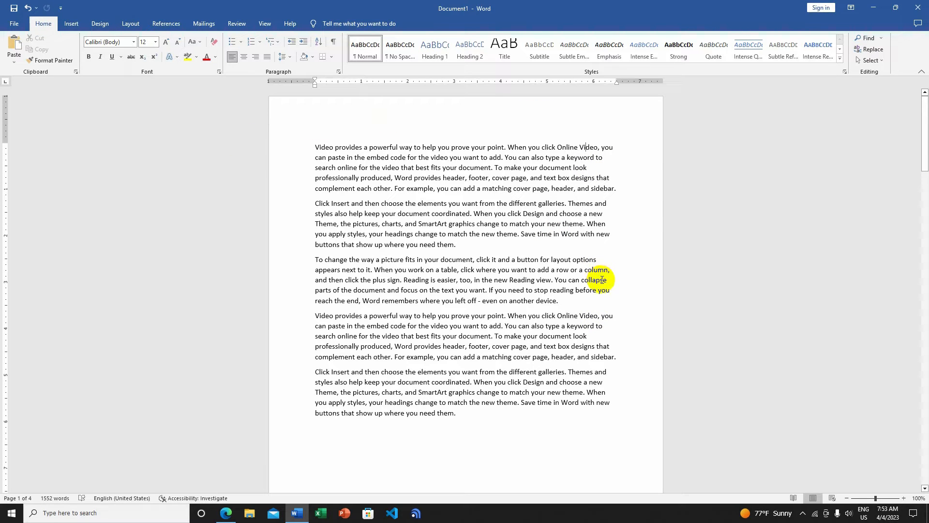
# - Compare the first page's header with the page numbers in the headers of the following pages
pyautogui.scroll(-10, 601, 280)
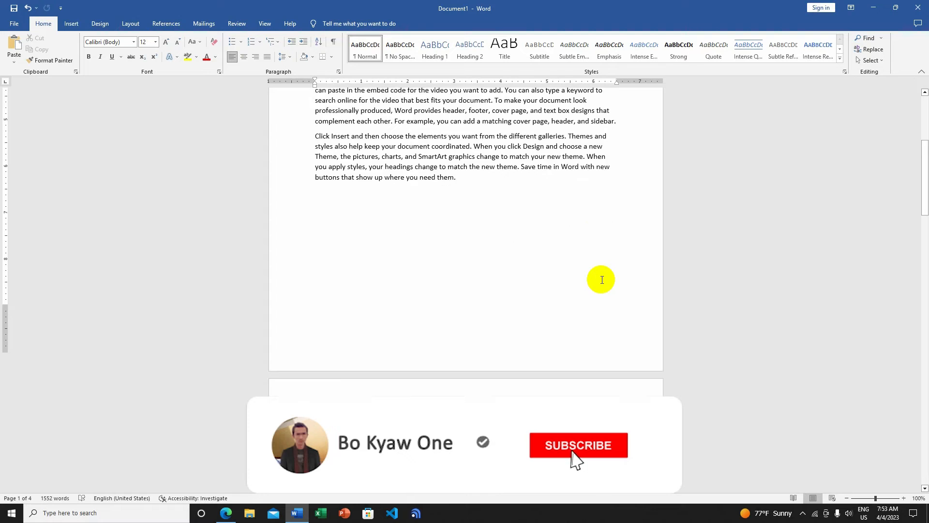
pyautogui.scroll(-1, 602, 280)
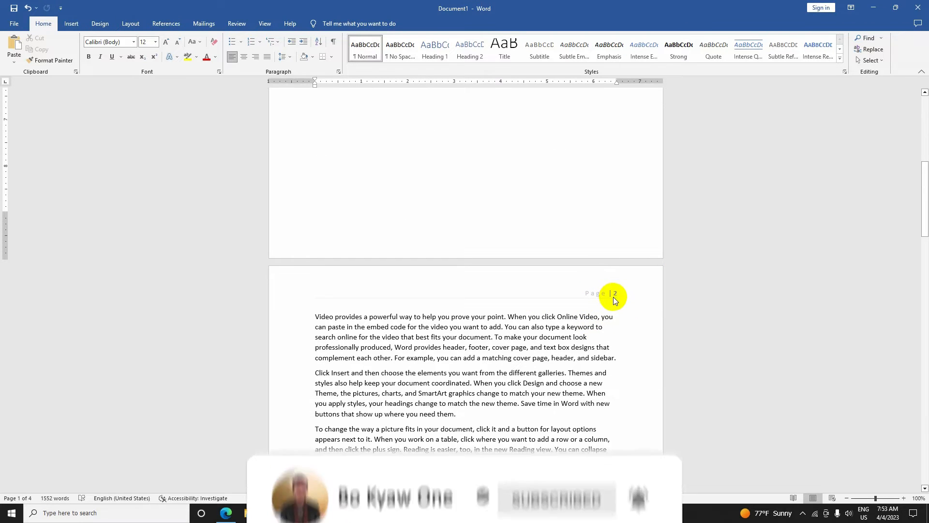
pyautogui.scroll(8, 614, 295)
pyautogui.scroll(6, 557, 271)
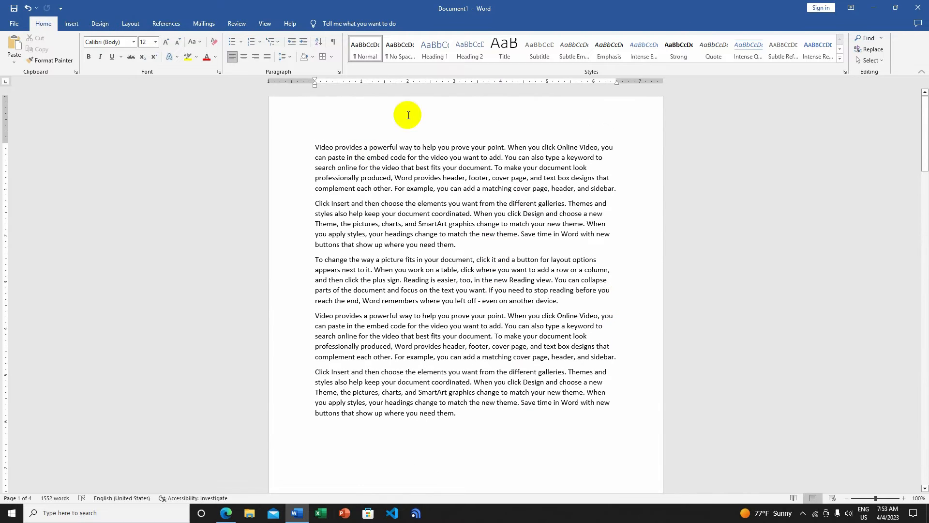
pyautogui.scroll(-9, 539, 190)
pyautogui.scroll(-4, 539, 189)
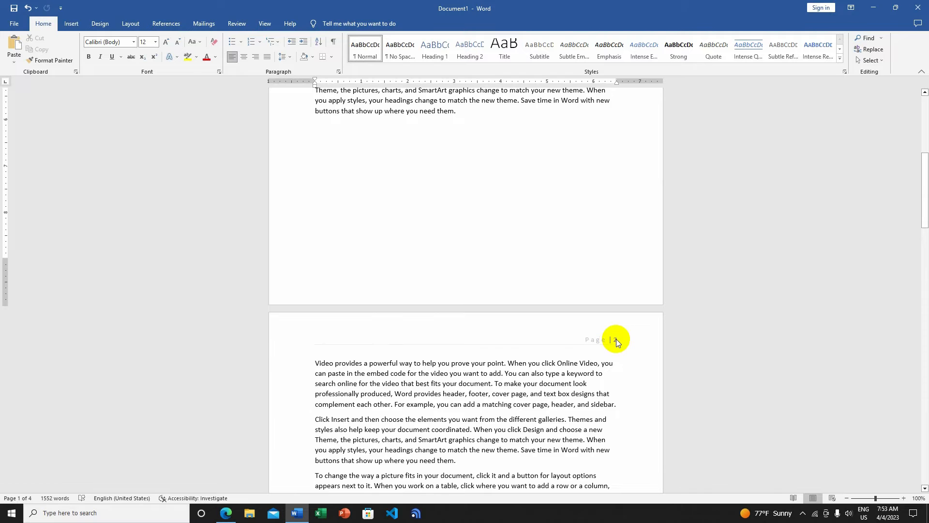
pyautogui.scroll(-15, 617, 341)
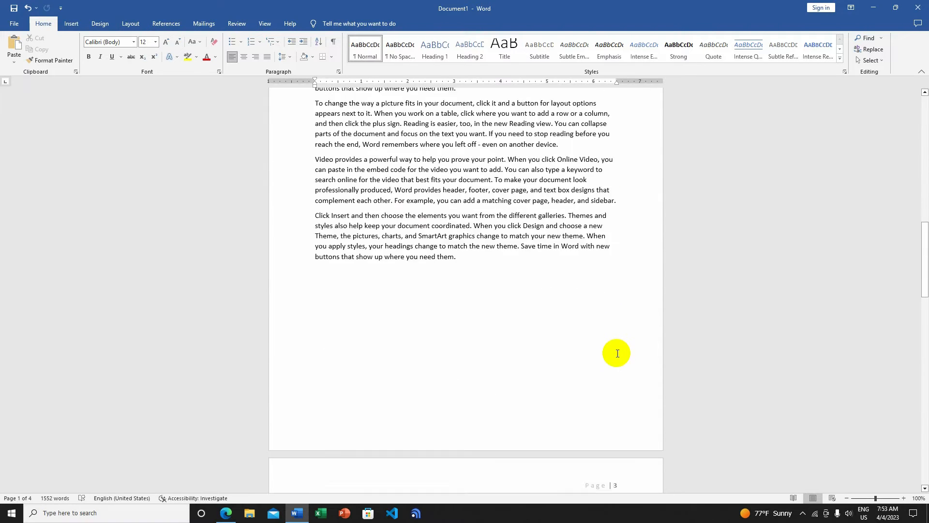
pyautogui.scroll(-3, 617, 353)
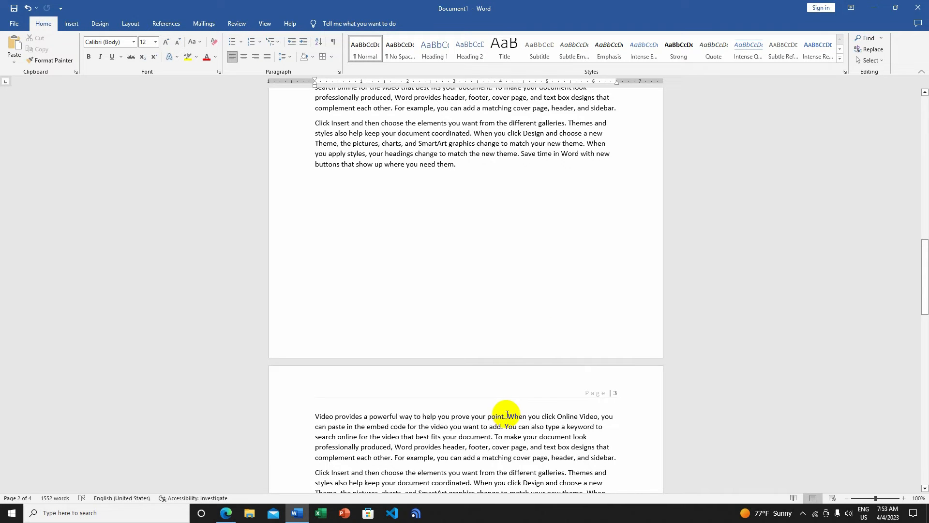
pyautogui.scroll(-7, 508, 358)
pyautogui.scroll(15, 547, 369)
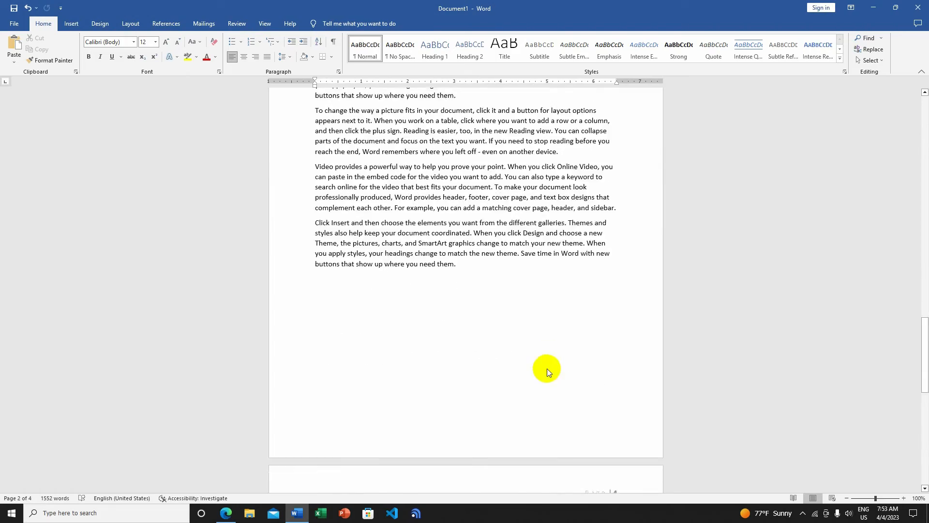
pyautogui.scroll(14, 548, 369)
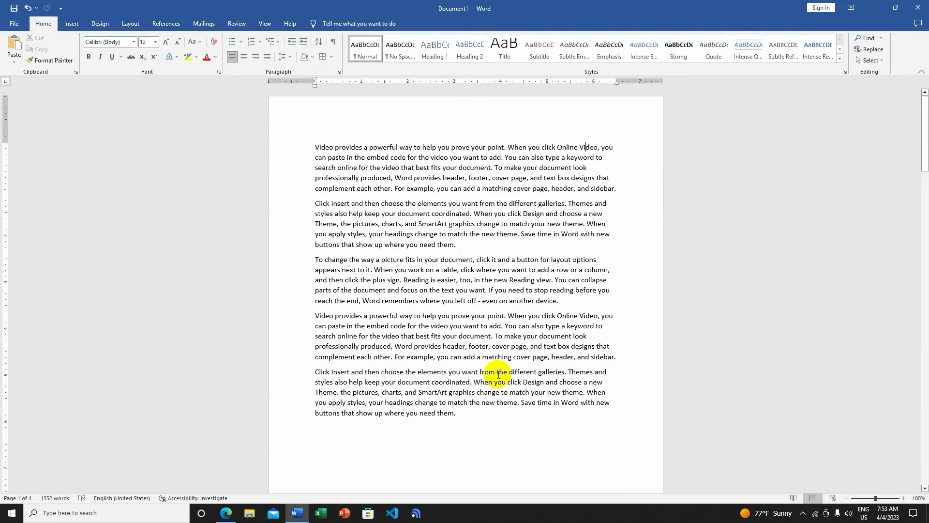
pyautogui.scroll(-11, 499, 375)
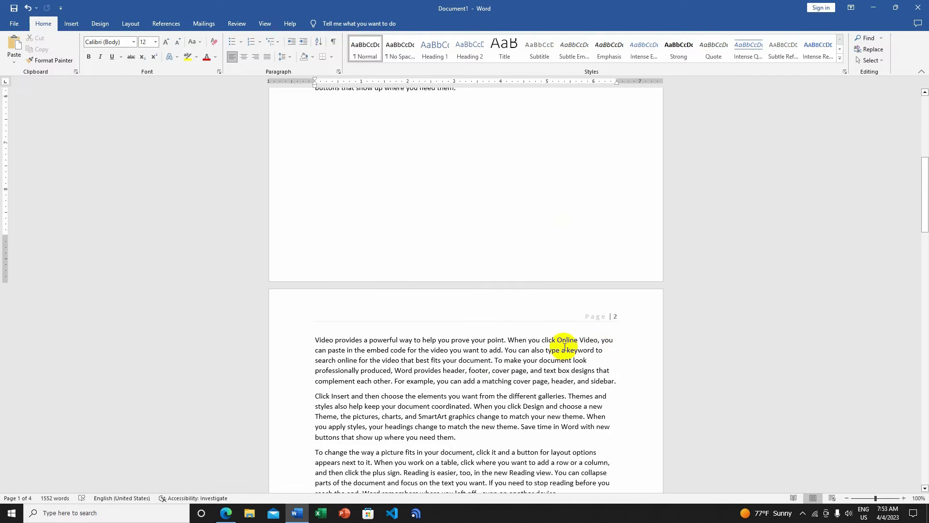
pyautogui.scroll(-3, 615, 318)
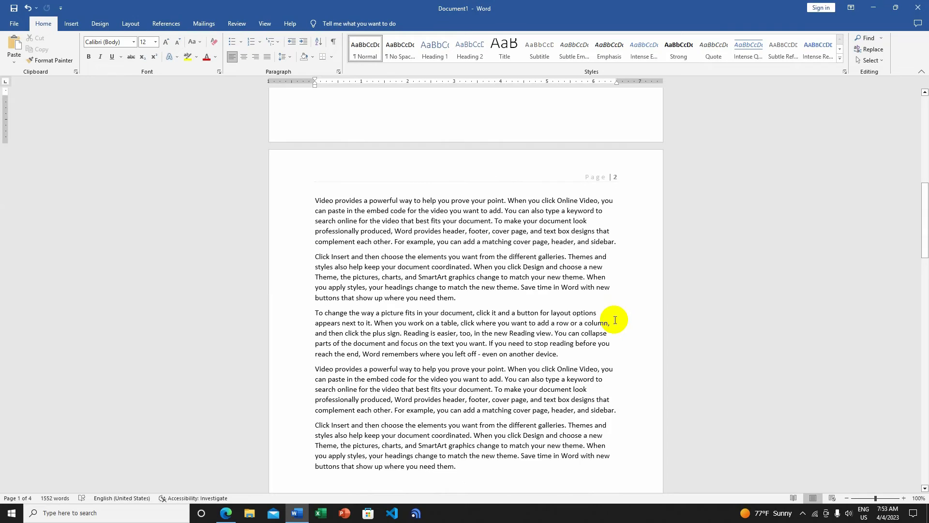
pyautogui.scroll(10, 587, 252)
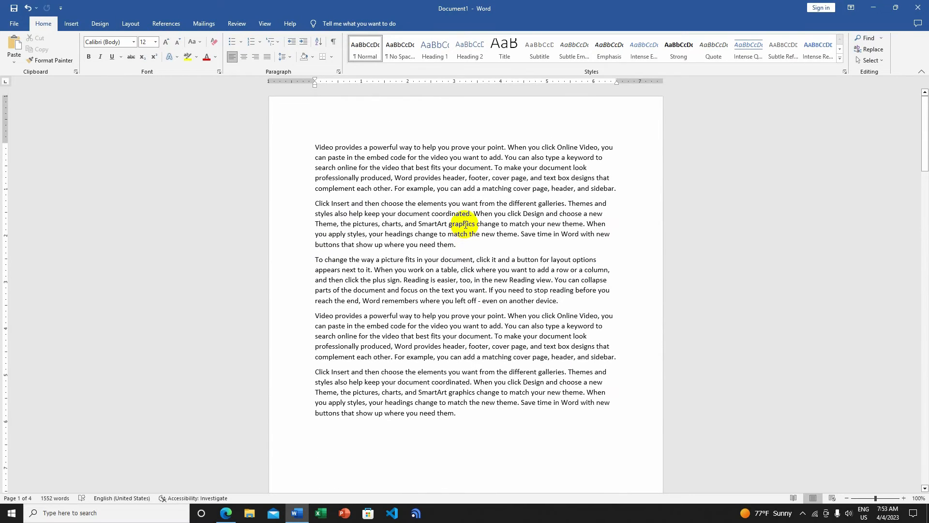
pyautogui.scroll(-6, 478, 205)
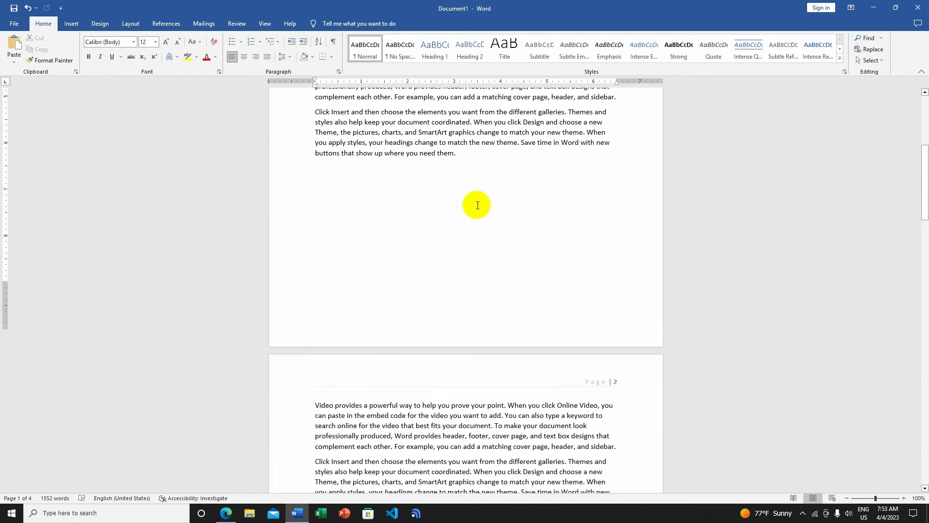
pyautogui.scroll(3, 590, 222)
pyautogui.scroll(5, 589, 222)
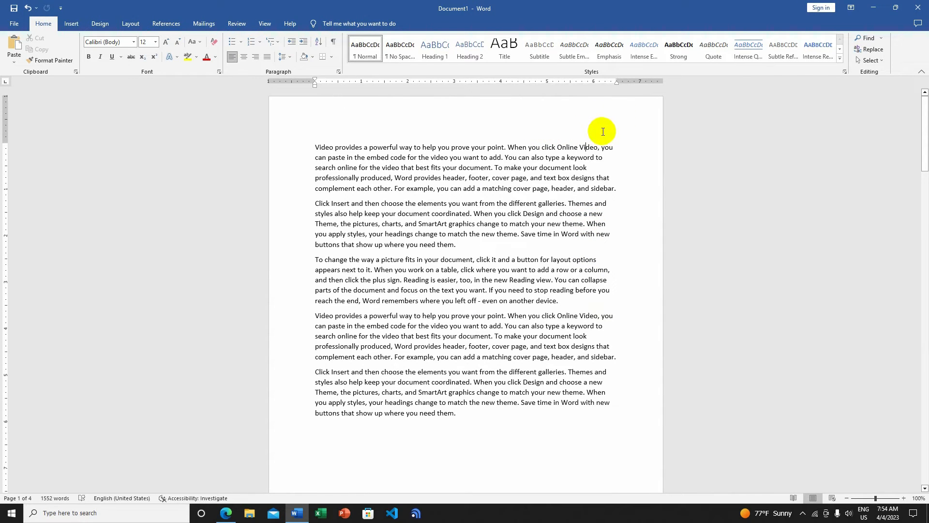
pyautogui.scroll(-6, 605, 175)
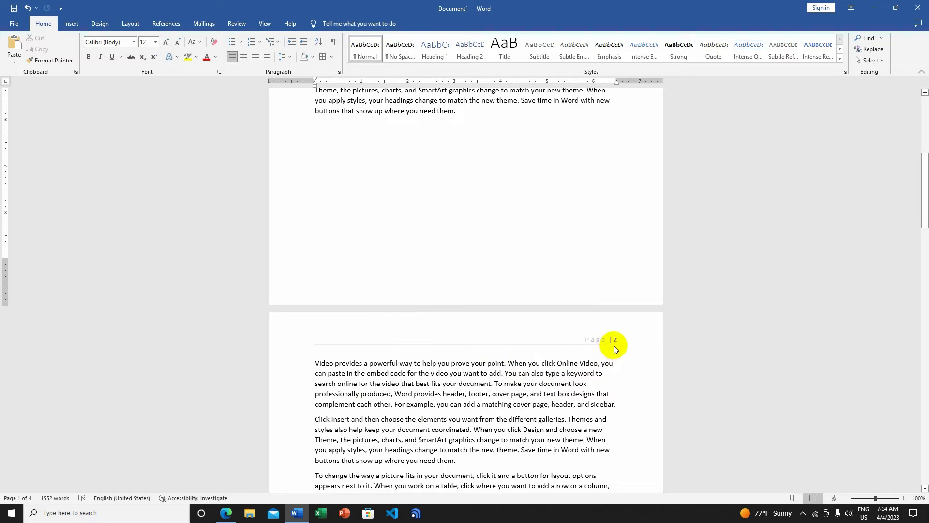
pyautogui.scroll(4, 518, 354)
pyautogui.scroll(3, 518, 353)
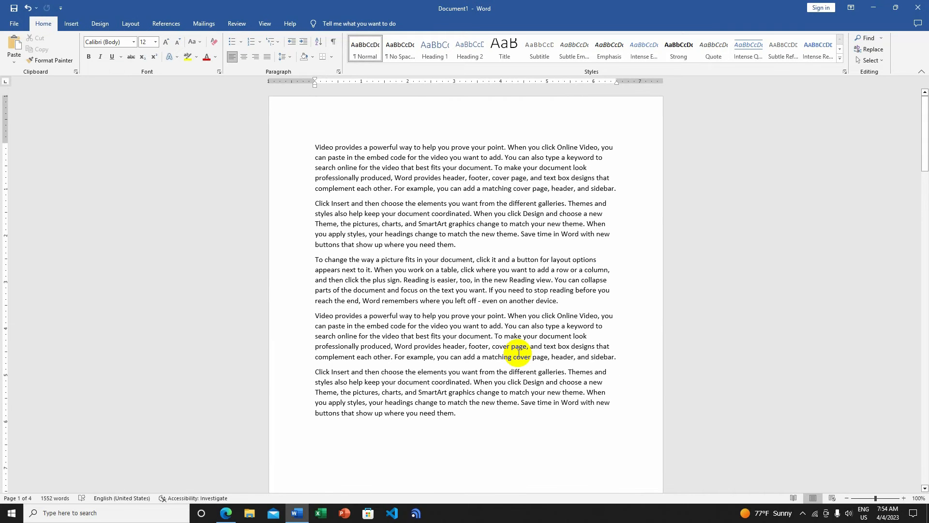
# - Format the page numbers so that numbering starts at 0
pyautogui.click(71, 24)
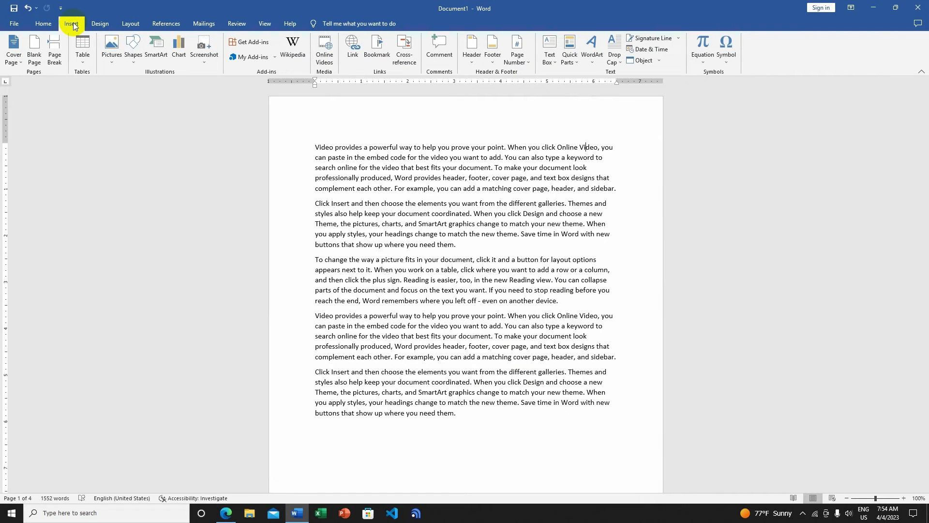
pyautogui.click(528, 66)
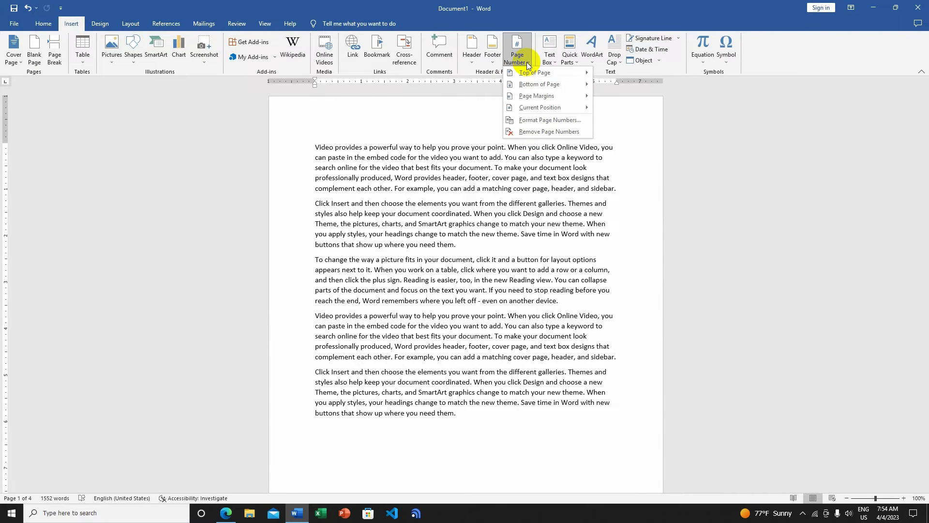
pyautogui.click(550, 118)
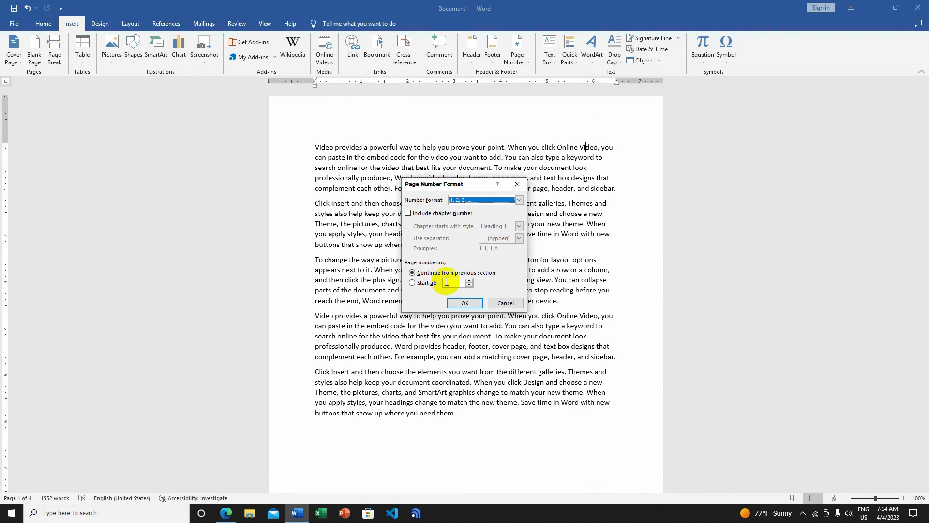
pyautogui.click(446, 281)
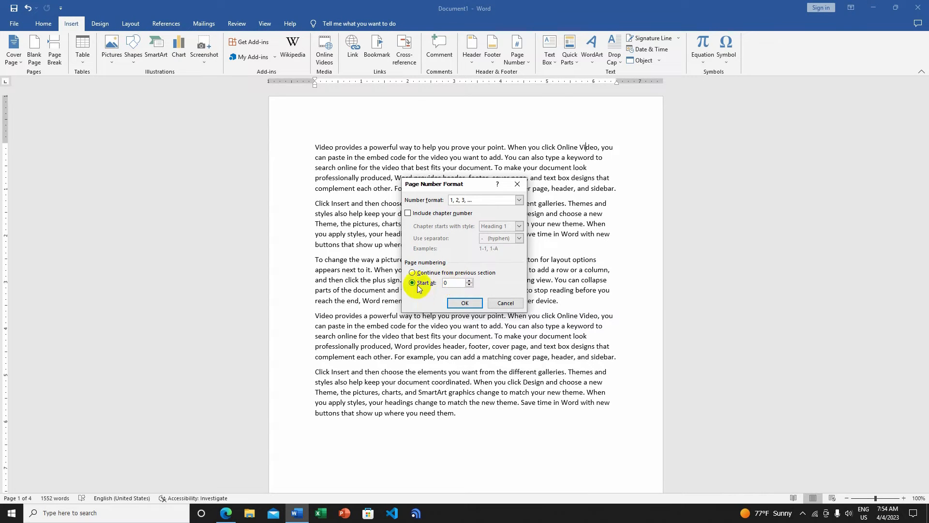
pyautogui.click(460, 304)
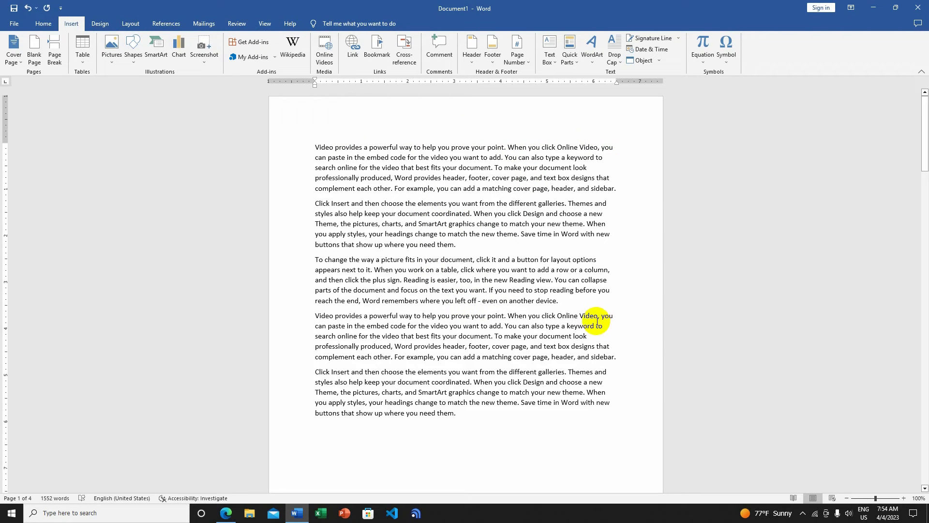
# - Check the header page numbering on the second page and the pages around it
pyautogui.scroll(-10, 597, 321)
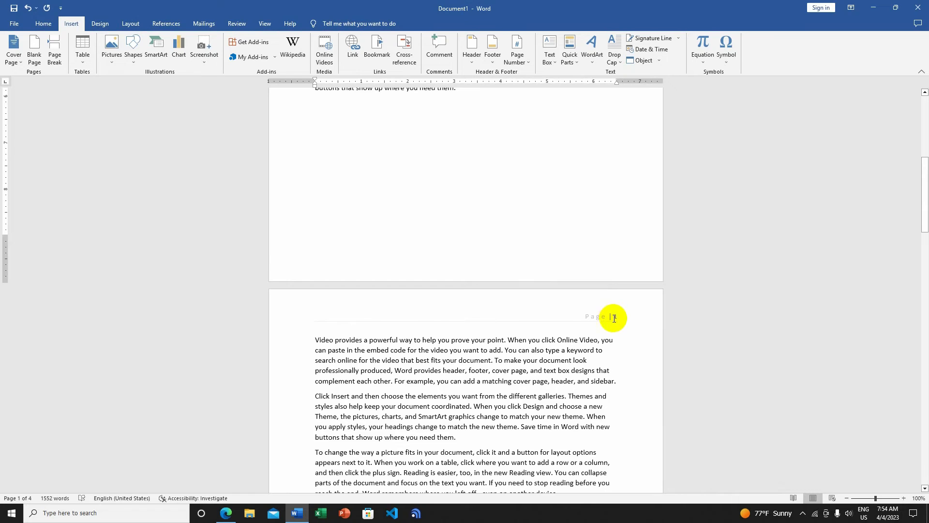
pyautogui.scroll(-2, 614, 318)
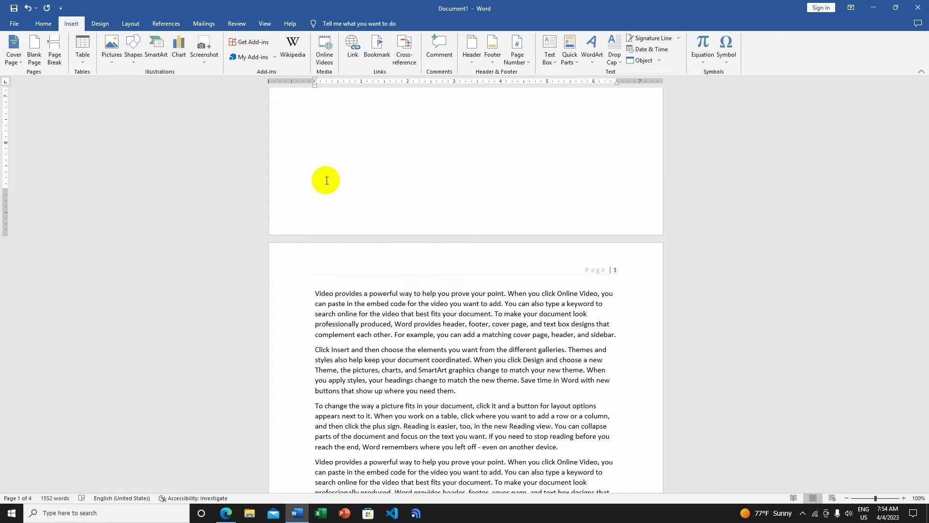
pyautogui.scroll(-10, 368, 274)
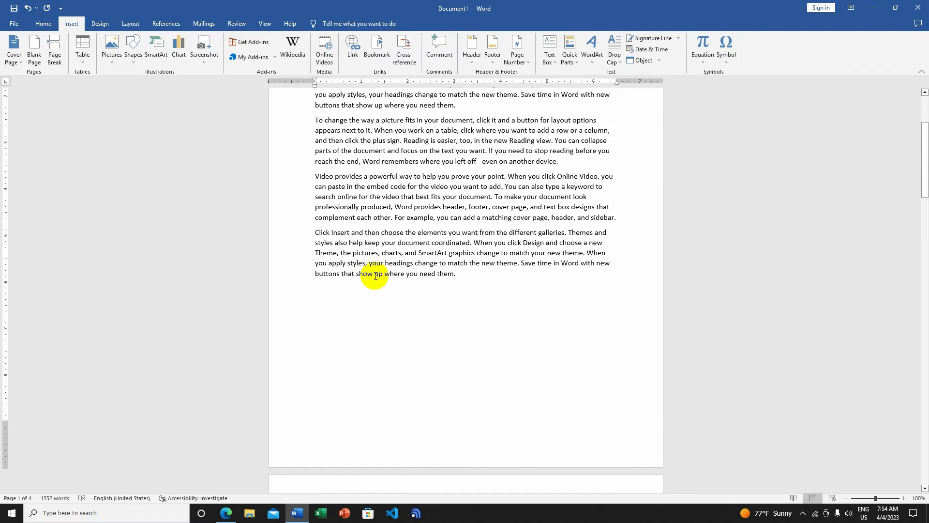
pyautogui.scroll(-13, 382, 276)
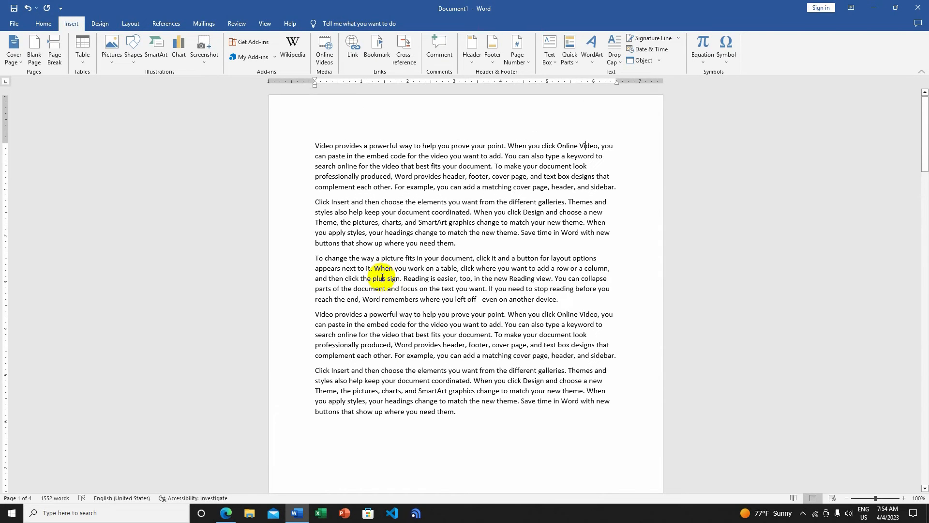
pyautogui.scroll(-12, 588, 382)
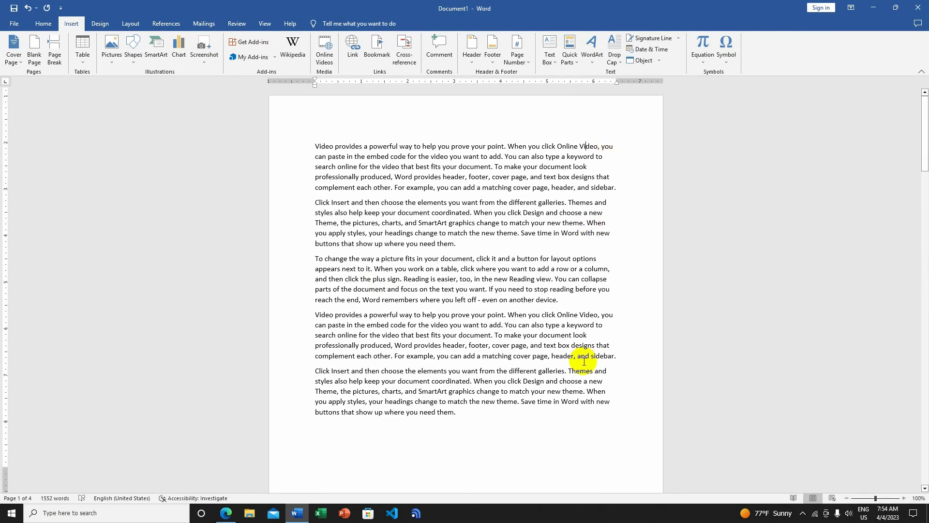
pyautogui.scroll(-15, 597, 398)
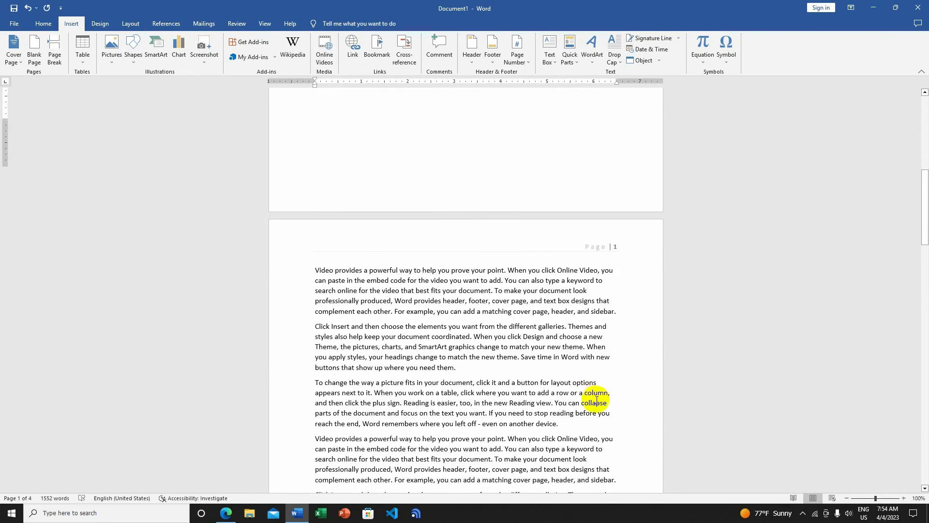
pyautogui.scroll(6, 590, 397)
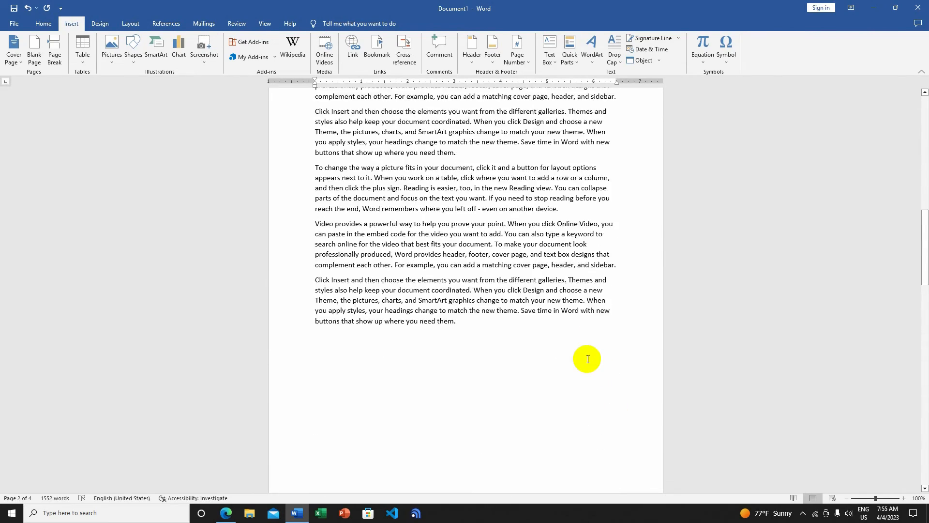
pyautogui.scroll(4, 587, 358)
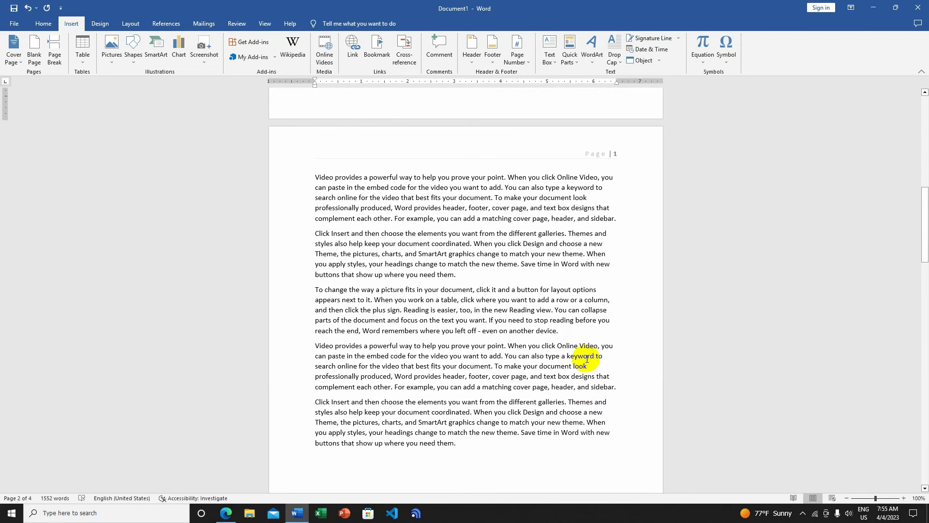
pyautogui.scroll(15, 537, 250)
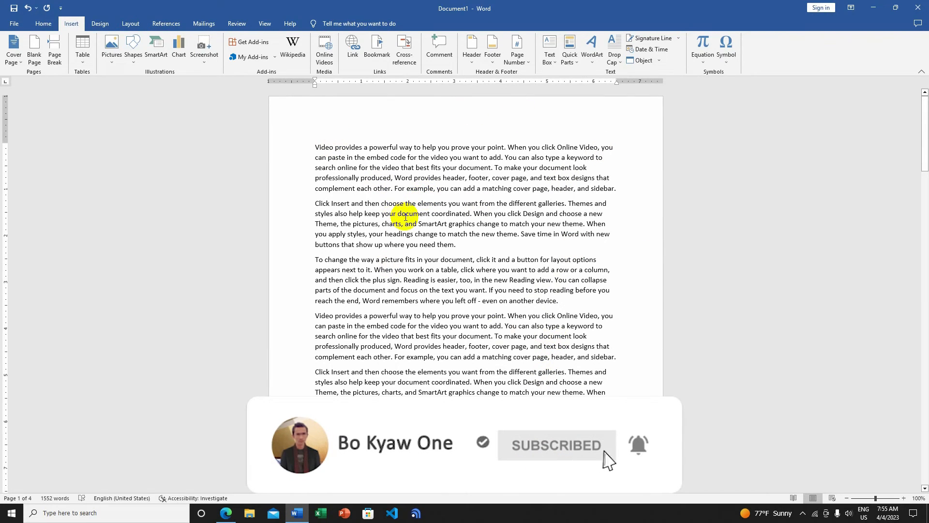
# - Compare the first page's header with the second page's header number, and return to the start of the document
pyautogui.scroll(-8, 466, 268)
pyautogui.scroll(-4, 466, 268)
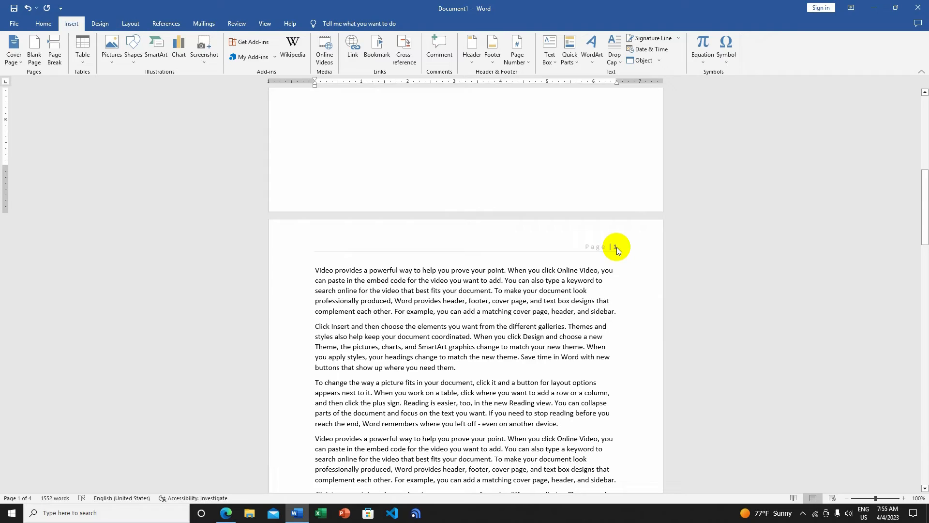
pyautogui.scroll(1, 617, 246)
pyautogui.scroll(-6, 617, 247)
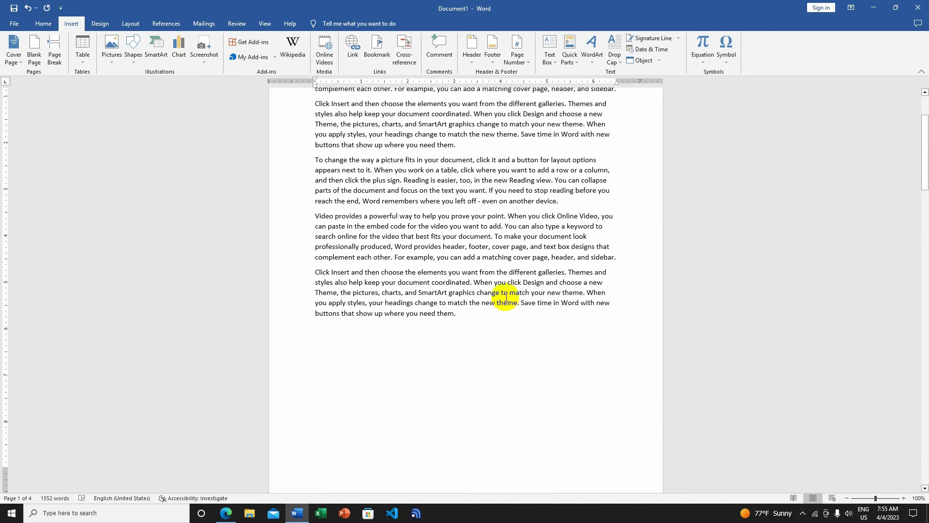
pyautogui.scroll(3, 506, 298)
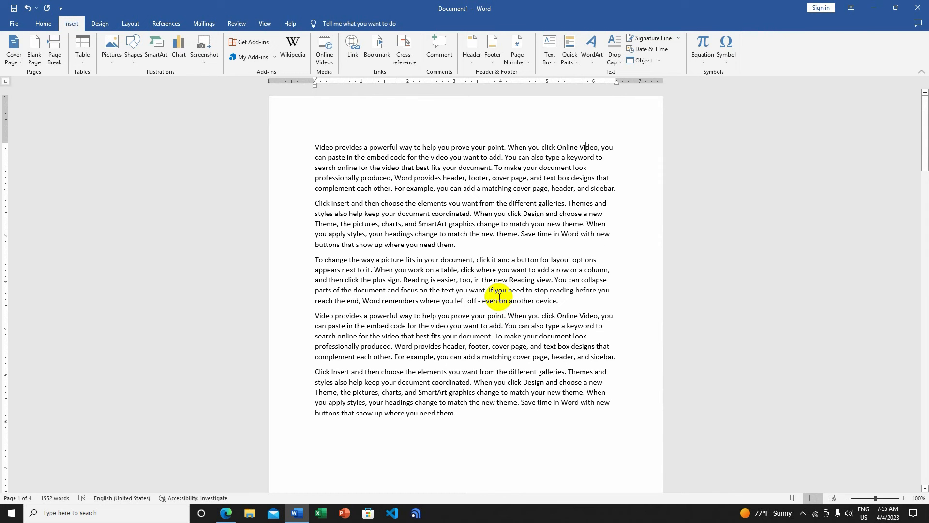
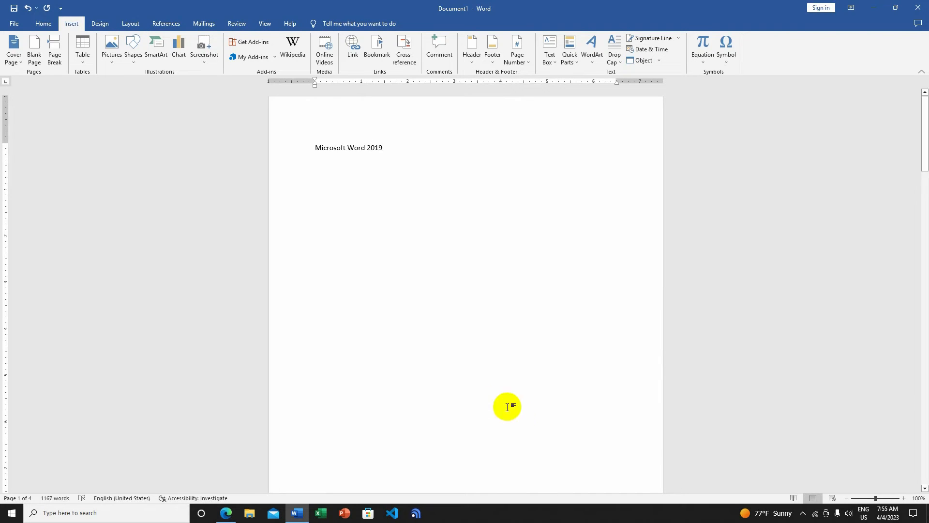
pyautogui.hotkey('ctrl', 'a')
pyautogui.scroll(-12, 443, 336)
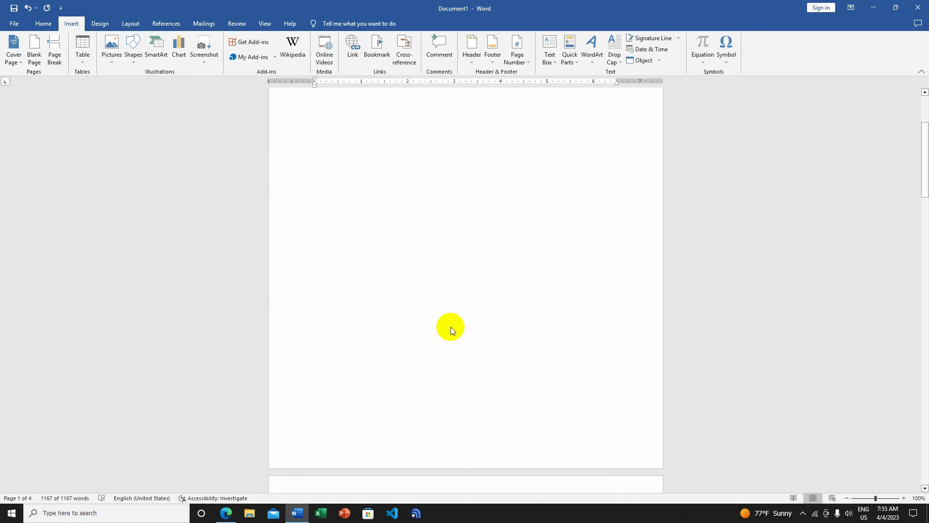
pyautogui.scroll(12, 471, 326)
pyautogui.click(411, 182)
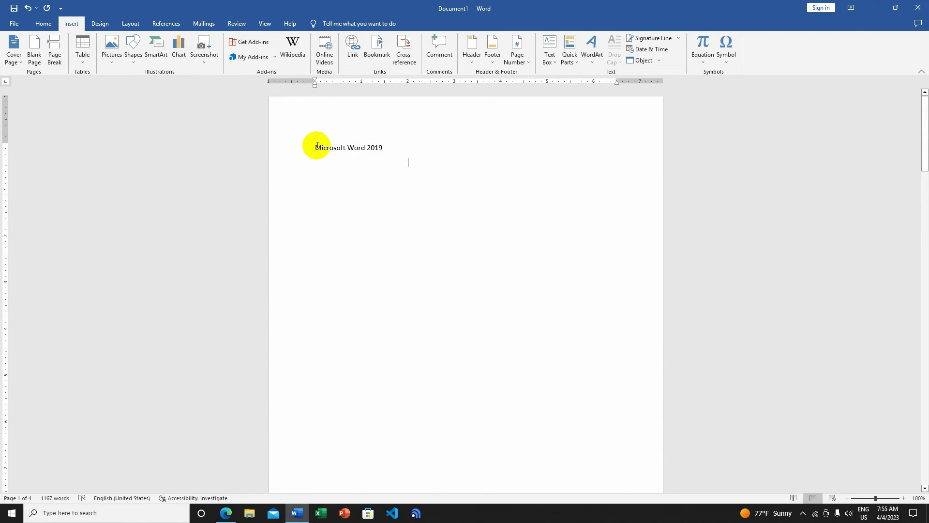
# - Set the font size of the "Microsoft Word 2019" line on the first page to 35
pyautogui.moveTo(315, 149); pyautogui.dragTo(386, 145)
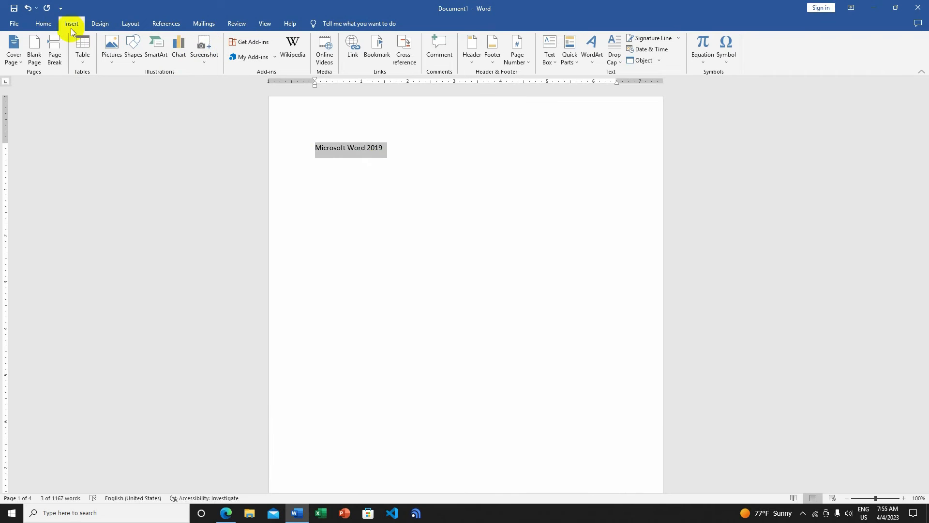
pyautogui.click(37, 25)
pyautogui.click(148, 43)
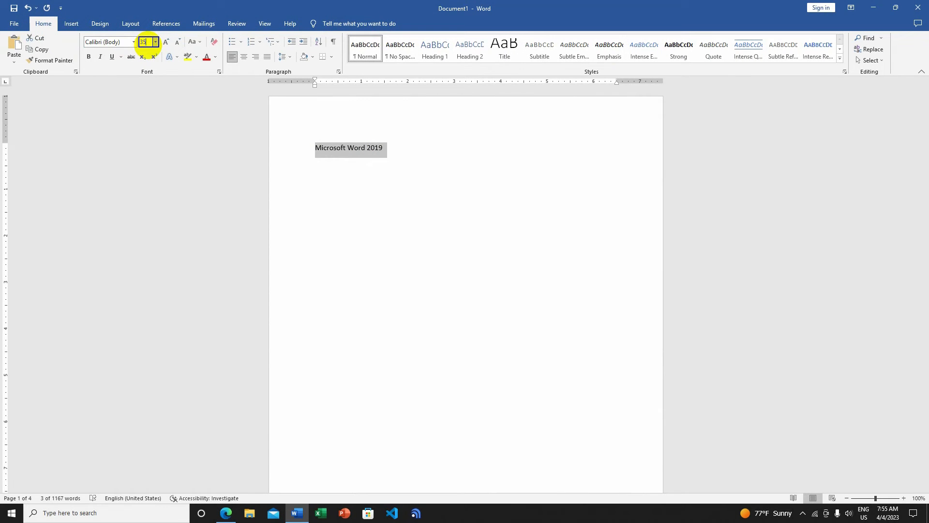
pyautogui.write('35')
pyautogui.press('Return')
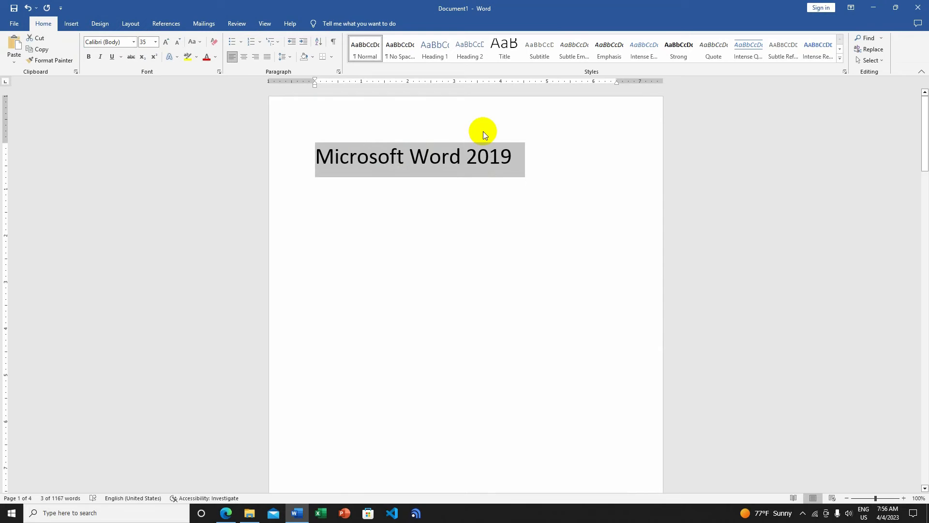
# - Add the author's name, "MITDC" and "Myanmar information technology development center" as separate lines below the first page's title
pyautogui.click(318, 147)
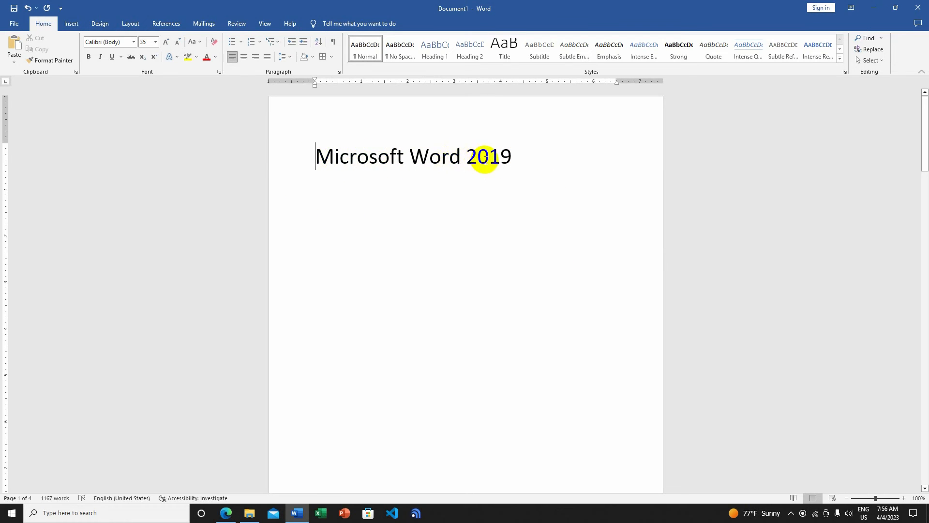
pyautogui.press('Return')
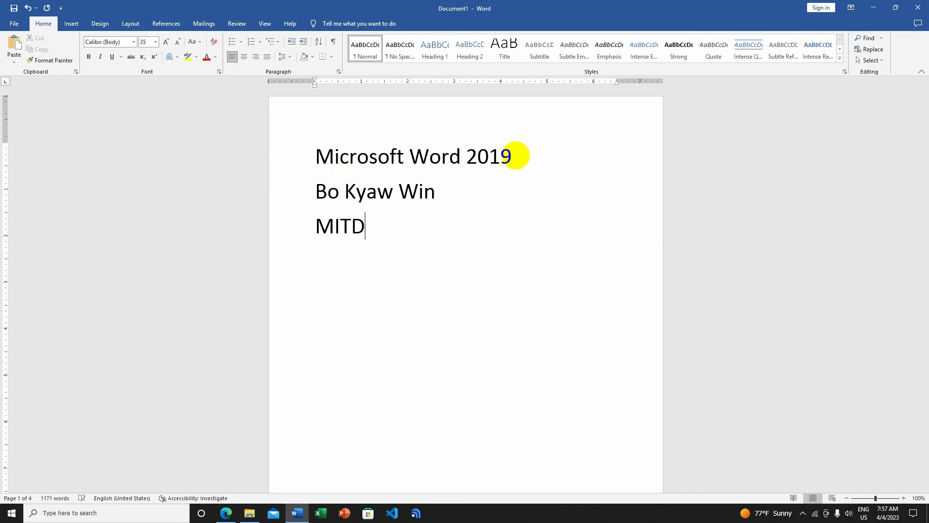
pyautogui.press('Return')
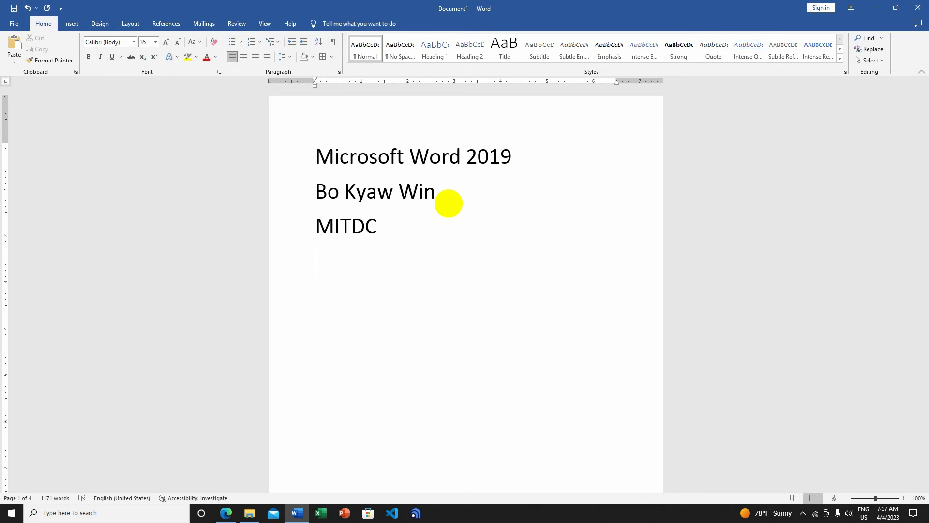
pyautogui.write('Myanmar information technology development center')
pyautogui.press('Return')
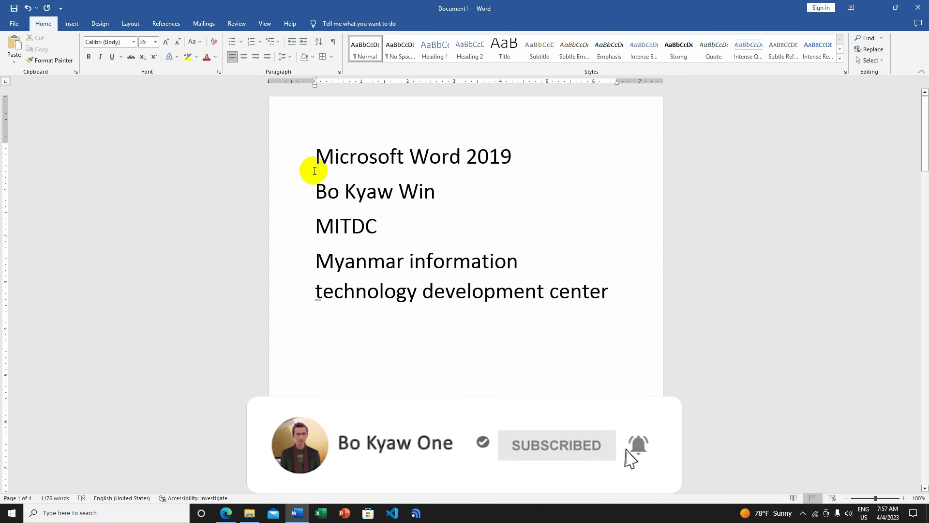
# - Join the "Myanmar information technology development center" line onto the "MITDC" line, separated by a space and a hyphen
pyautogui.moveTo(316, 155); pyautogui.dragTo(512, 150)
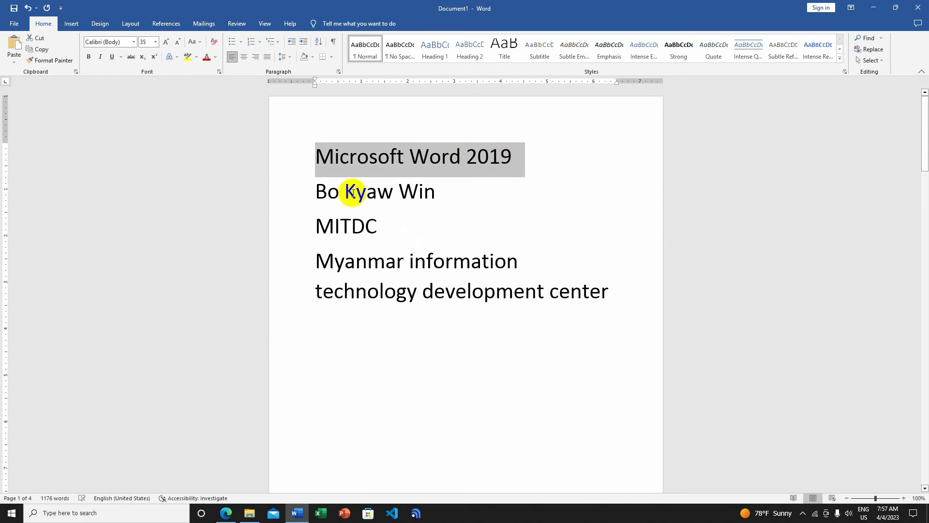
pyautogui.moveTo(318, 191); pyautogui.dragTo(440, 193)
pyautogui.moveTo(317, 226); pyautogui.dragTo(382, 230)
pyautogui.click(379, 232)
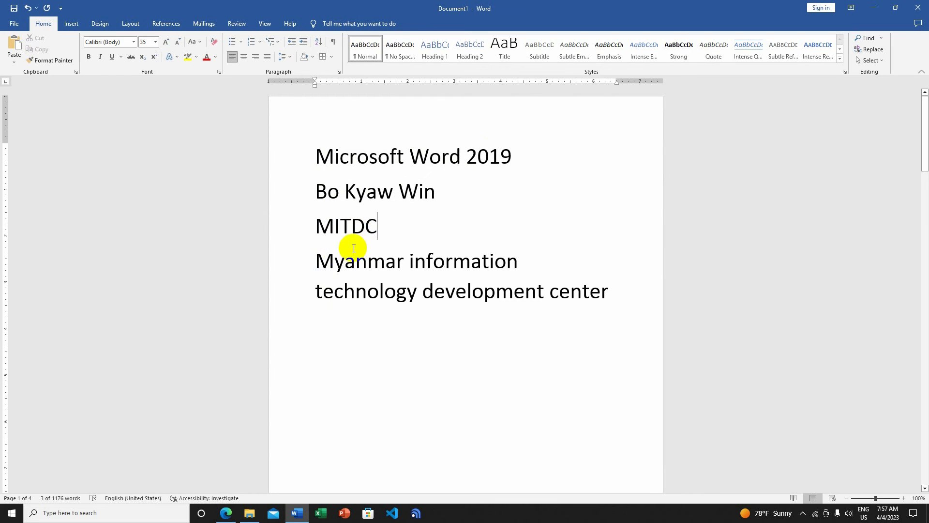
pyautogui.press('Delete')
pyautogui.write('-Myanmar information')
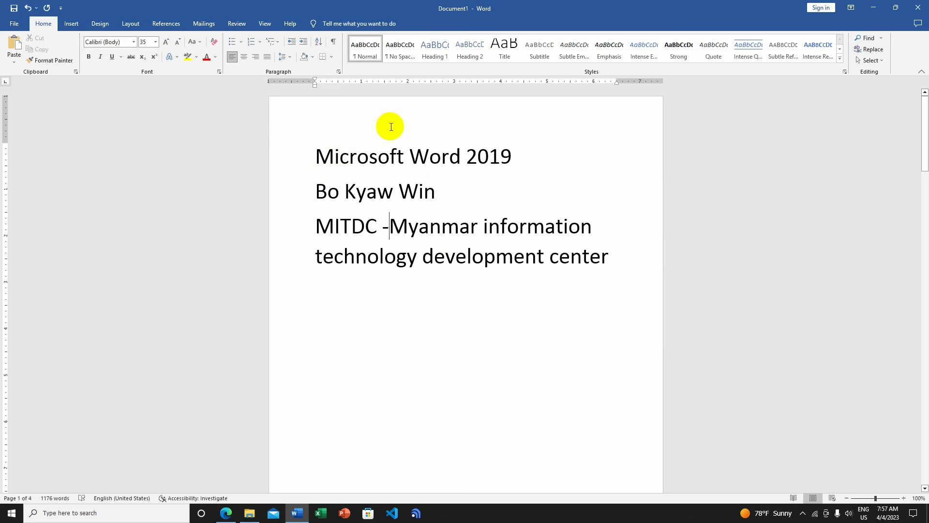
# - Insert three blank lines above the "Microsoft Word 2019" title to move the cover text down the page
pyautogui.press('Return')
pyautogui.press('Return')
pyautogui.press('Return')
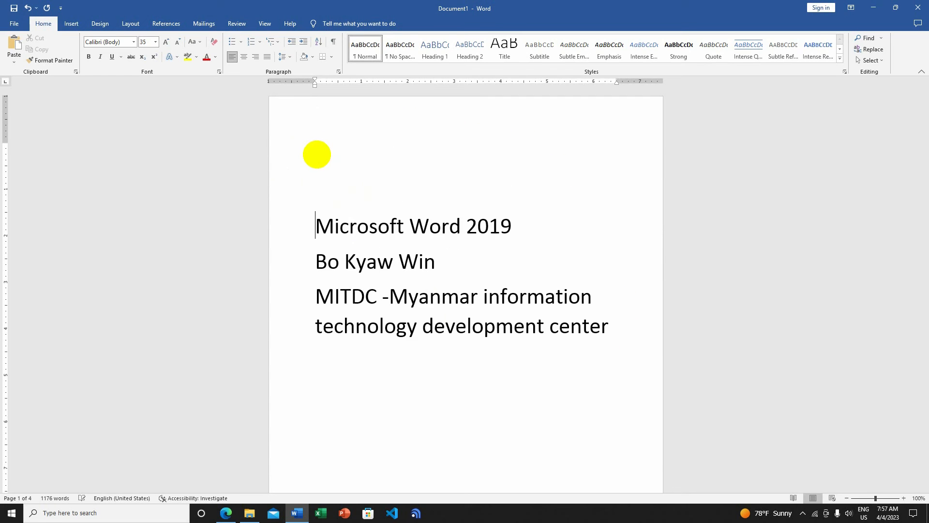
# - Check the header page numbers on the pages that follow the cover page
pyautogui.scroll(-3, 421, 182)
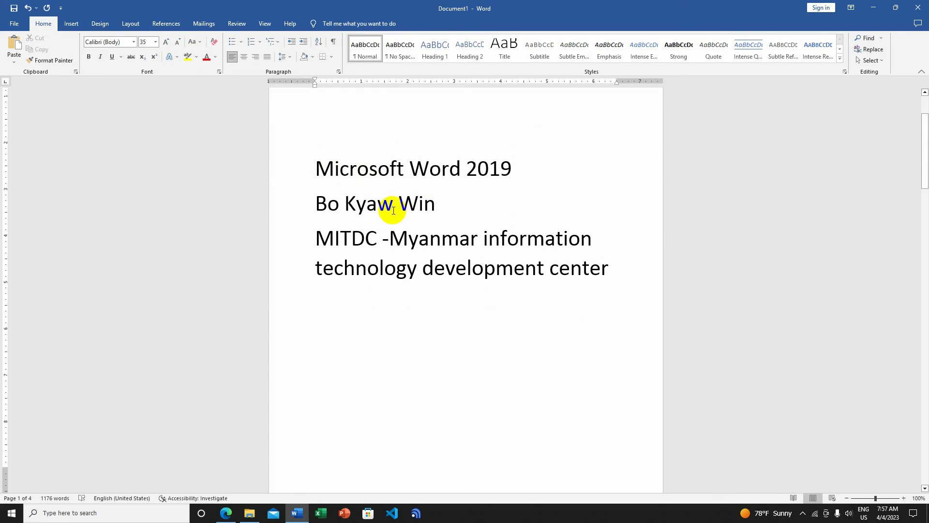
pyautogui.scroll(-4, 461, 276)
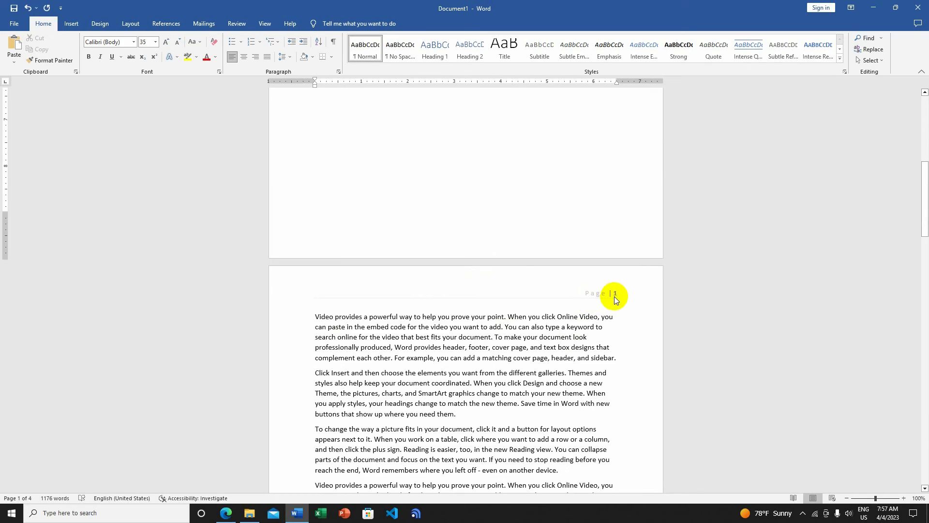
pyautogui.scroll(-10, 615, 295)
pyautogui.scroll(-12, 613, 372)
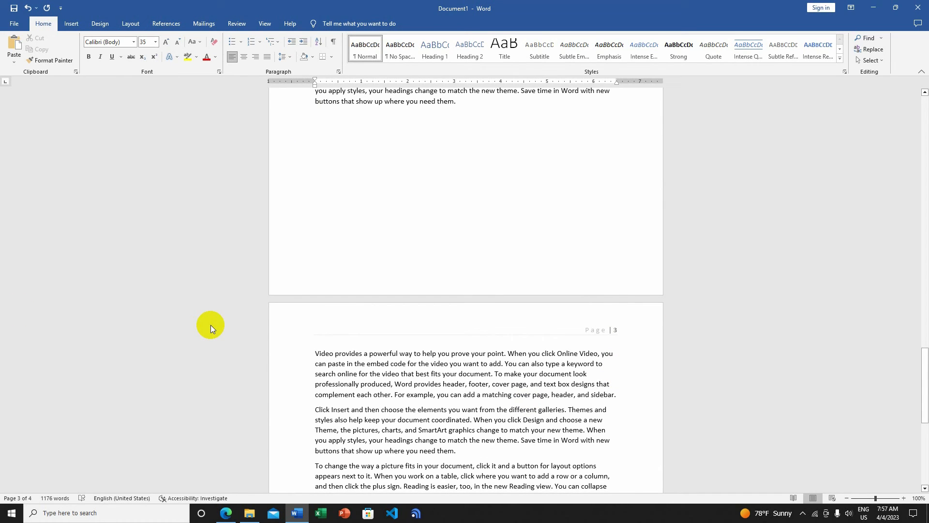
pyautogui.scroll(10, 211, 329)
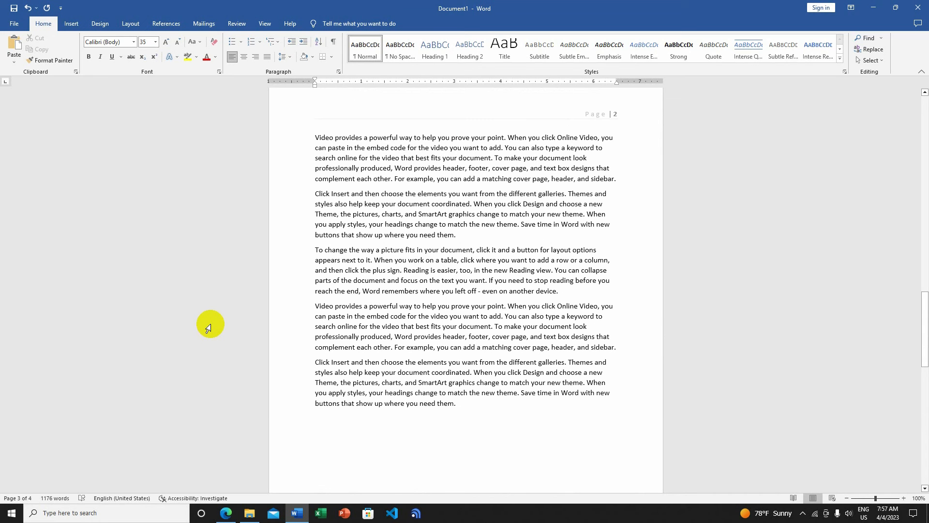
pyautogui.scroll(4, 208, 328)
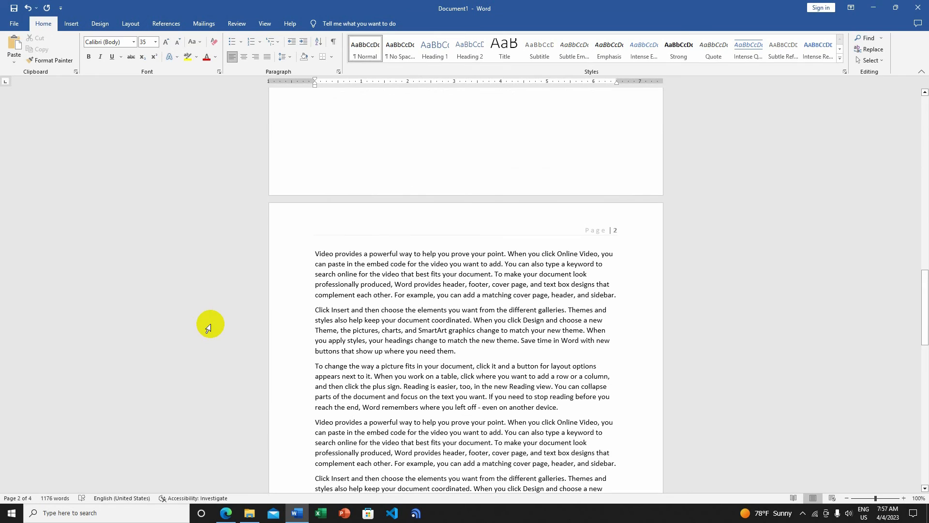